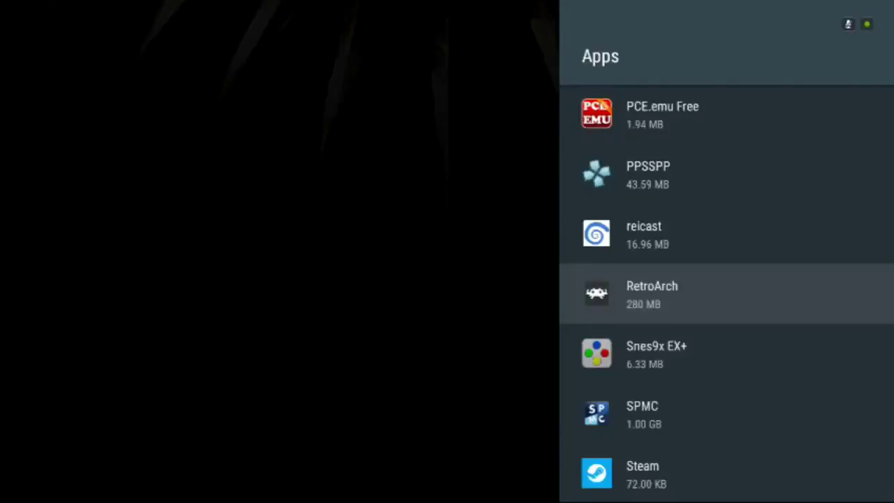
- Open RetroArch's app details and force stop the app
key(Return)
key(Down)
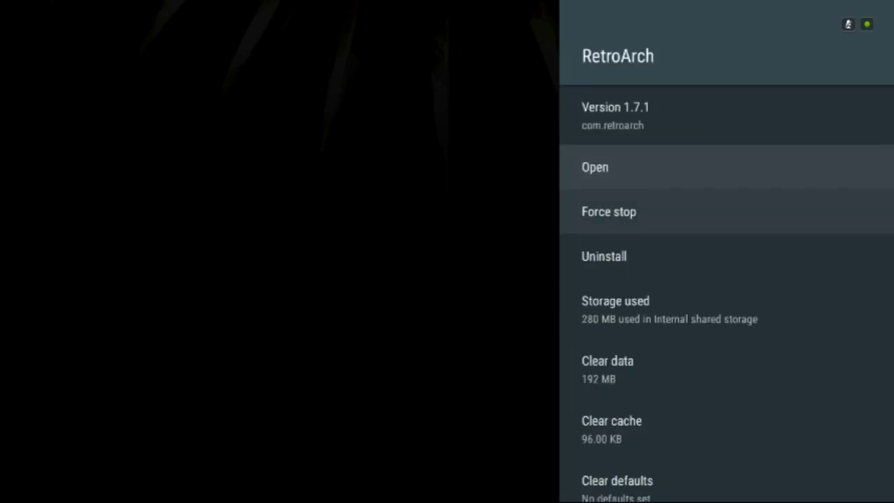
key(Return)
key(Return)
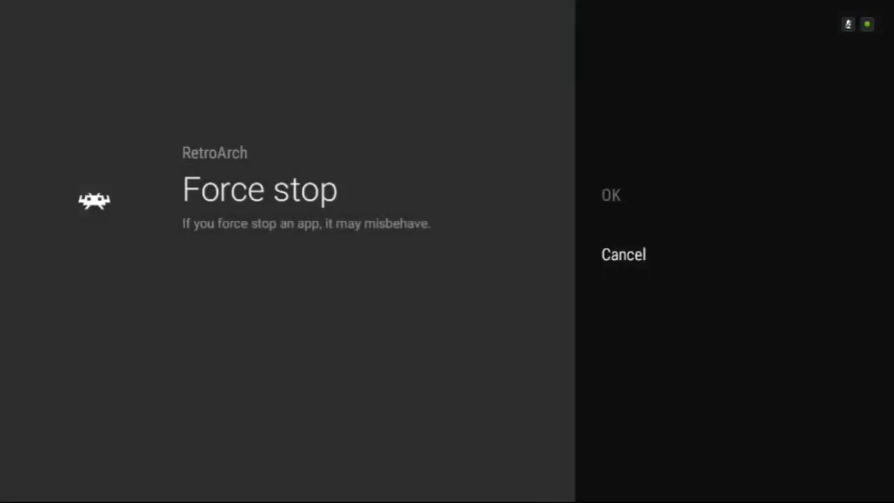
- Clear all of RetroArch's app data
key(Down)
key(Down)
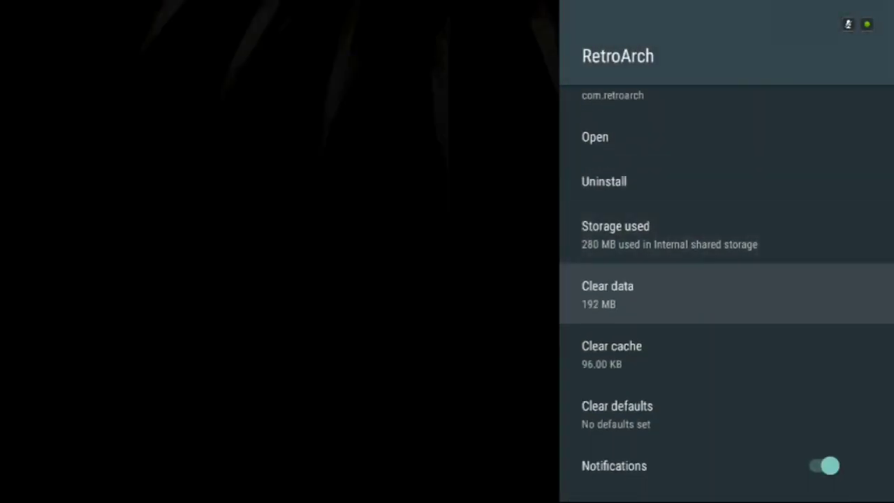
key(Return)
key(Return)
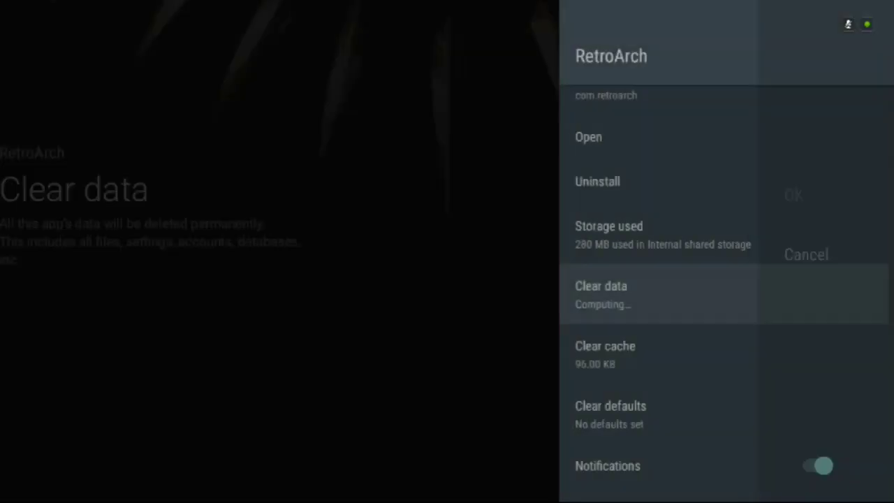
- Uninstall RetroArch from the device
key(Up)
key(Up)
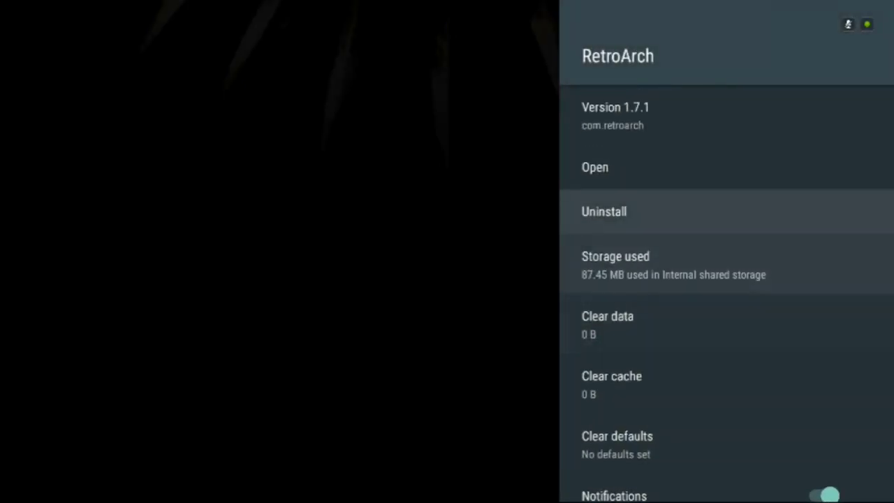
key(Return)
key(Return)
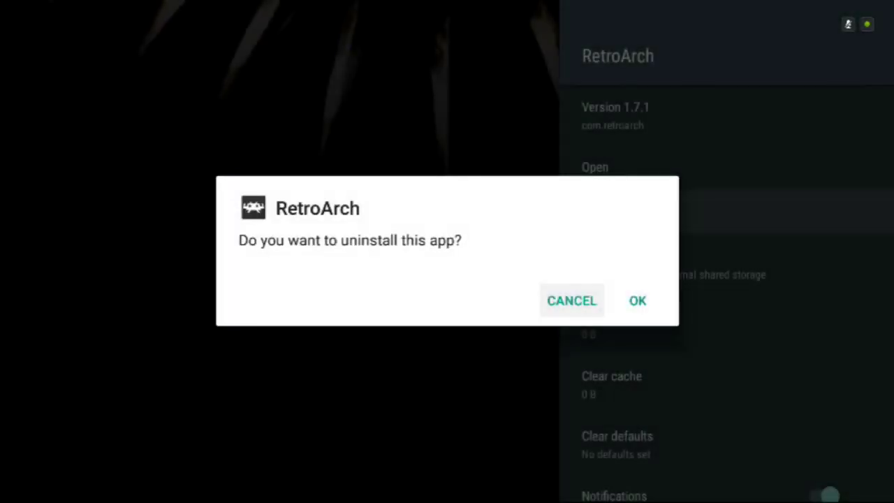
key(Return)
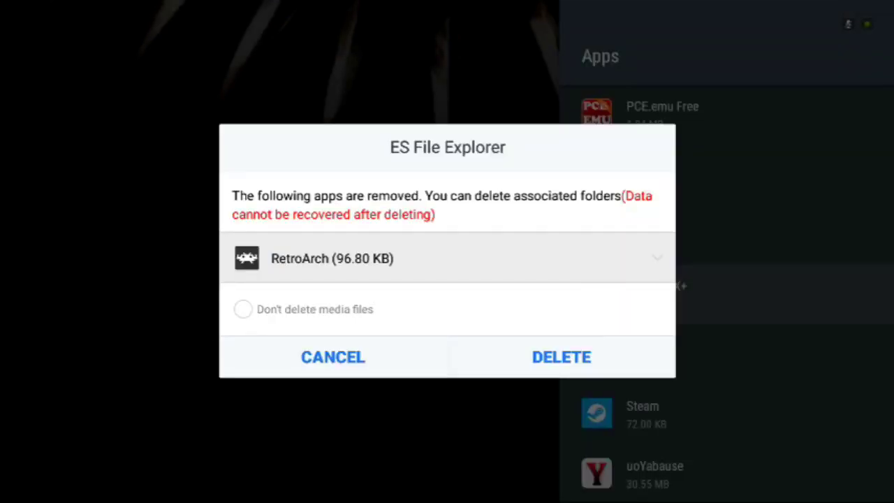
- Delete the leftover folders associated with the removed RetroArch app
key(Down)
key(Right)
key(Return)
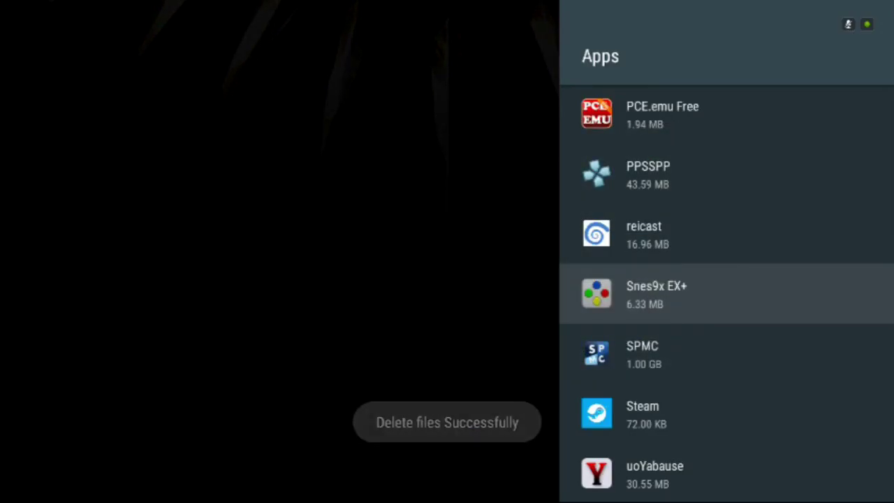
- Leave the device settings and open the Google Play Store from the home screen
key(Escape)
key(Escape)
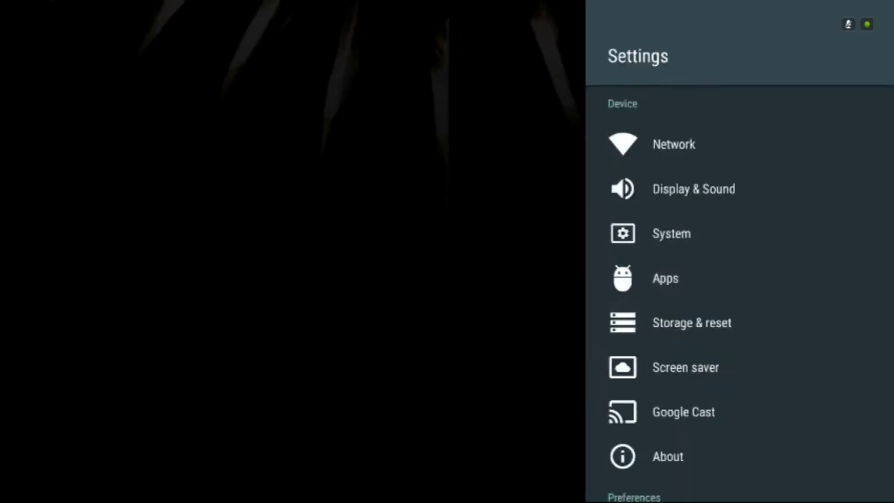
key(Up)
key(Up)
key(Up)
key(Up)
key(Up)
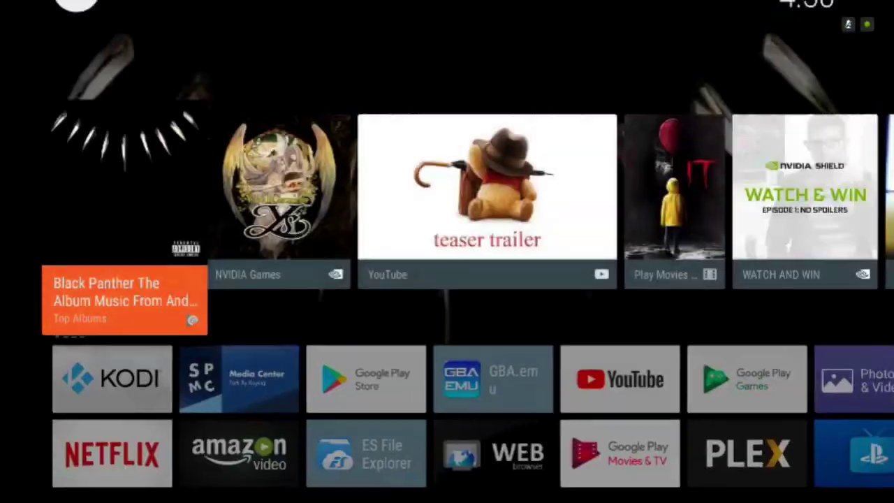
key(Down)
key(Down)
key(Up)
key(Down)
key(Right)
key(Right)
key(Return)
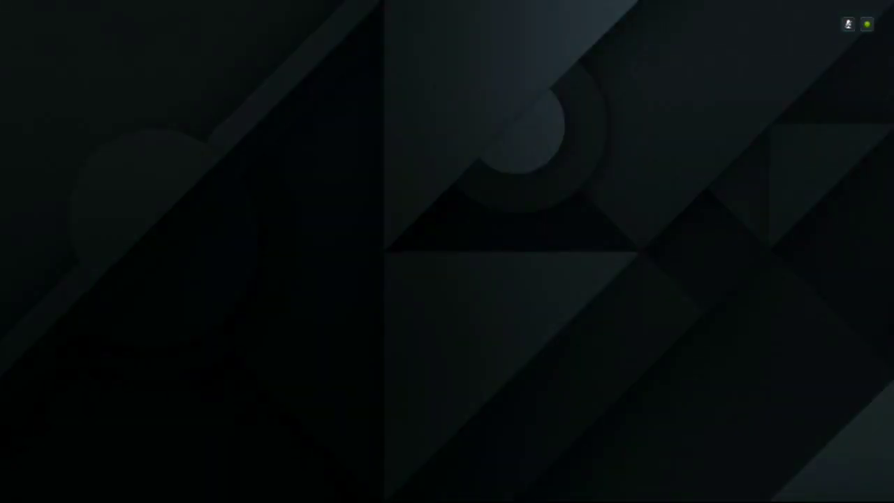
- Search the store for "retroarch" and install the RetroArch app by Libretro
key(Down)
key(Up)
key(Up)
key(Return)
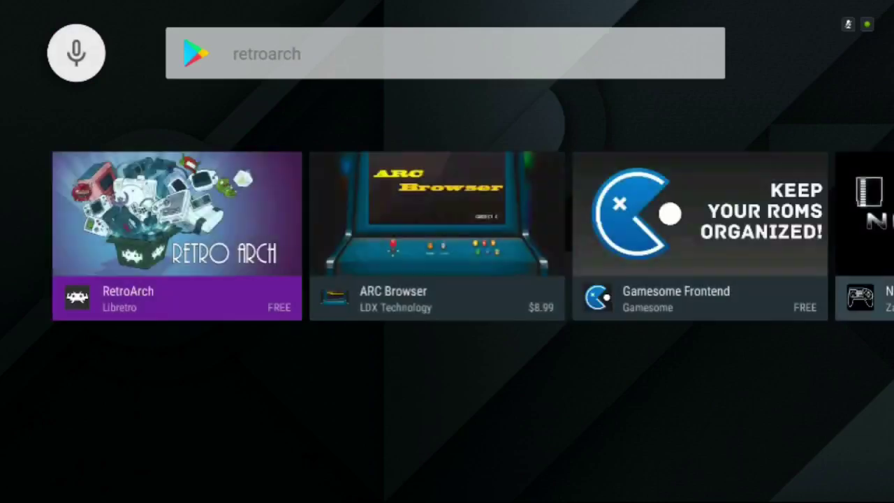
key(Return)
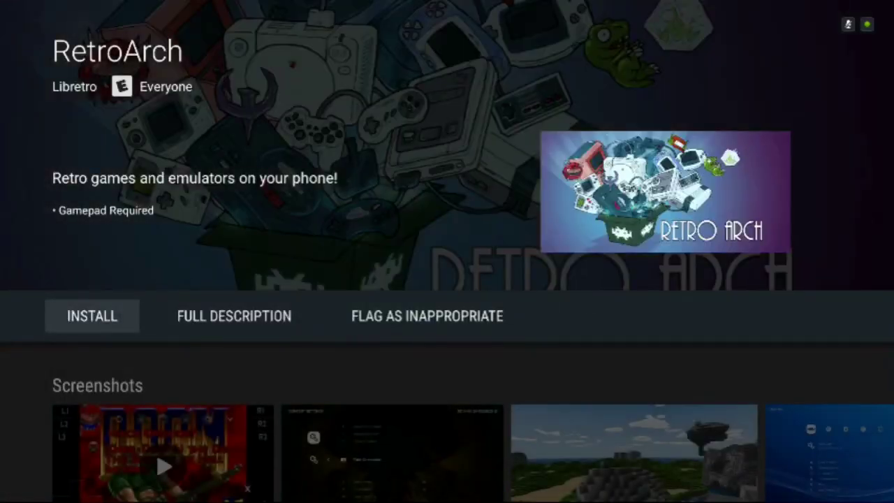
key(Return)
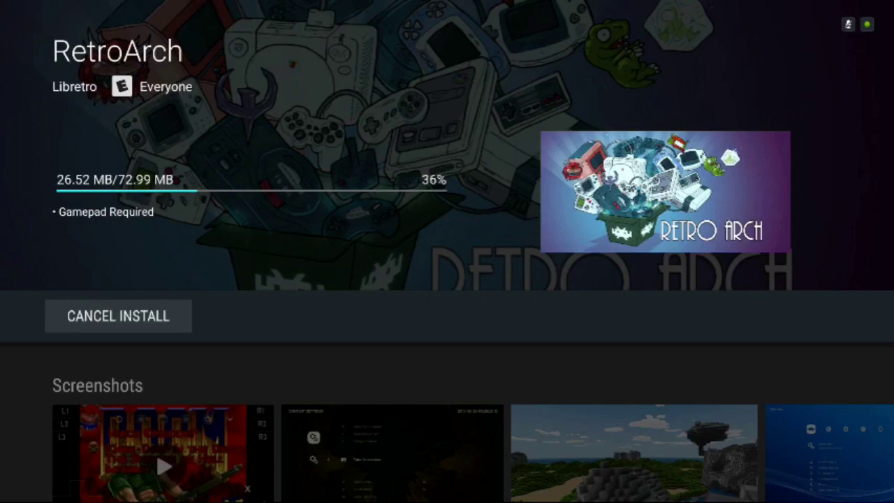
- Launch the newly installed RetroArch and allow it to access photos, media and files on the device
key(XF86Search)
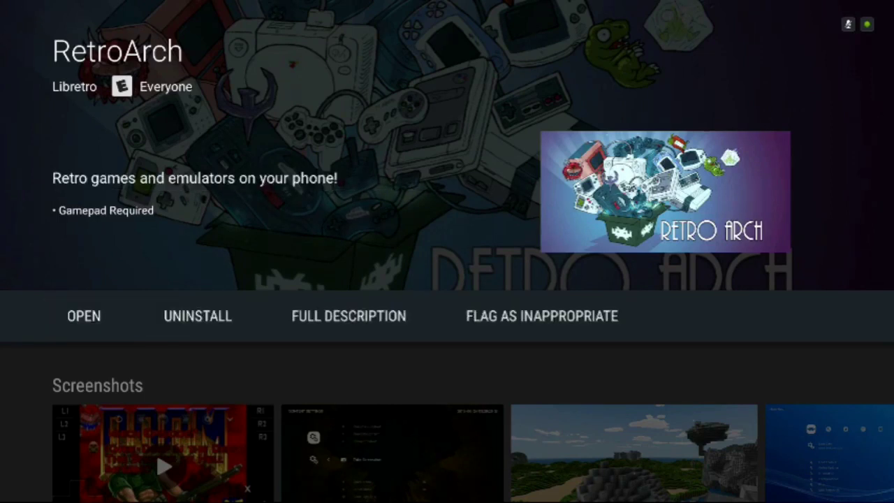
key(Return)
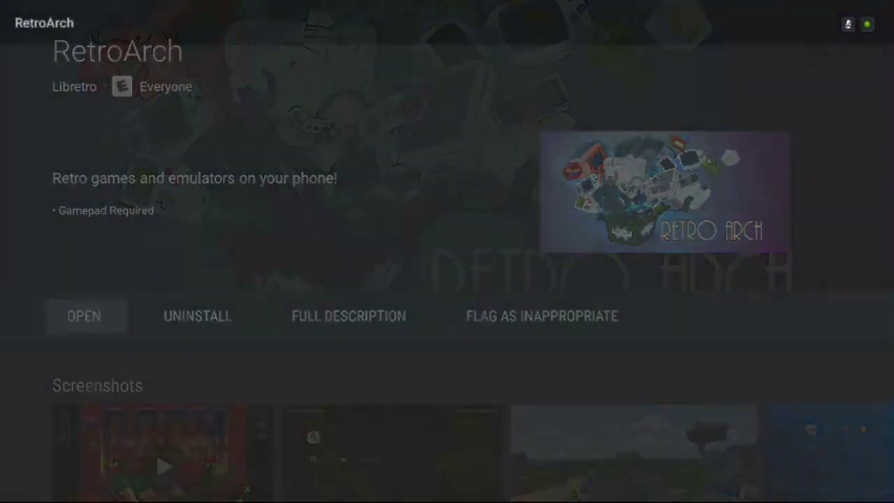
key(Right)
key(Return)
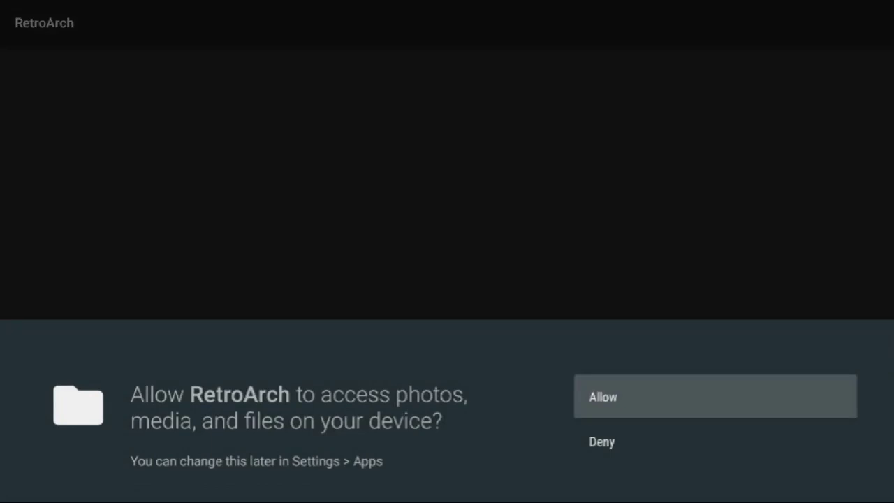
key(Return)
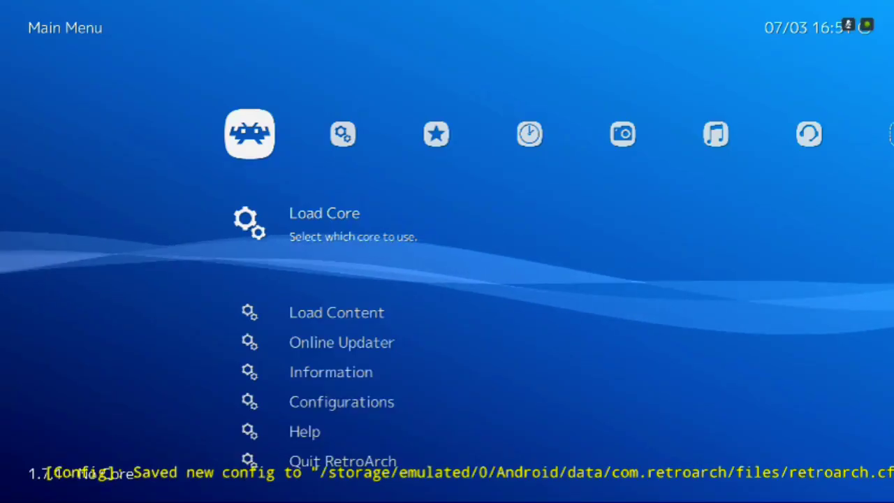
- Quit RetroArch from its main menu
key(Down)
key(Down)
key(Down)
key(Down)
key(Down)
key(Down)
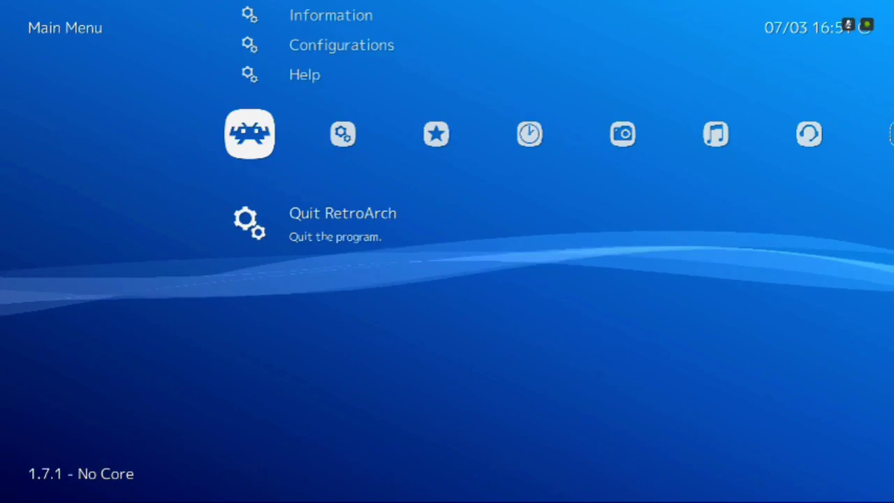
key(Return)
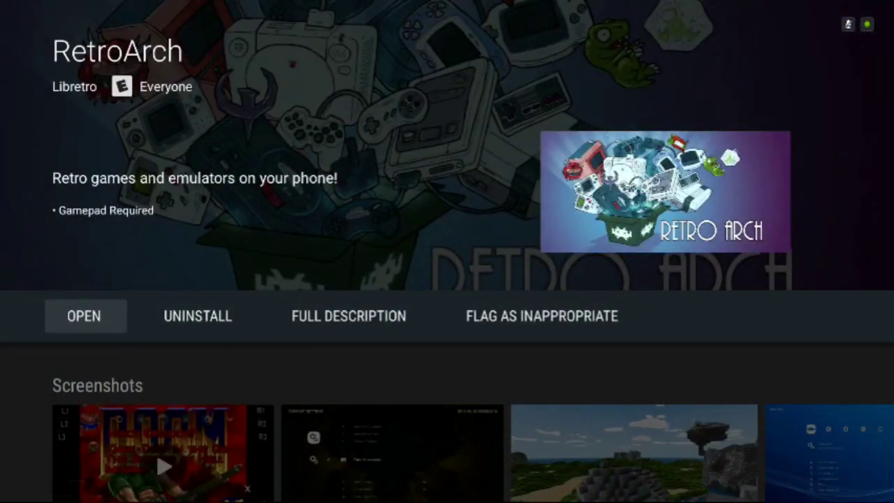
- Dismiss the RetroArch crash dialog by closing the app, and return to the device's home screen
key(Escape)
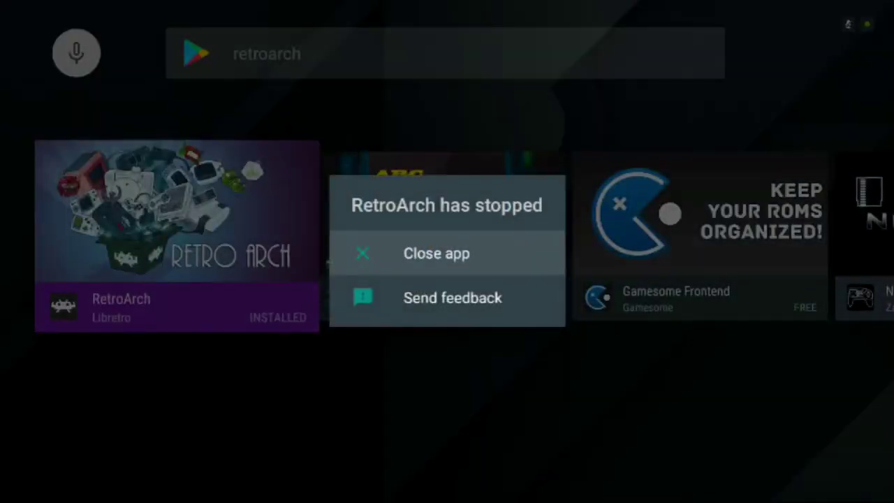
key(Down)
key(Up)
key(Return)
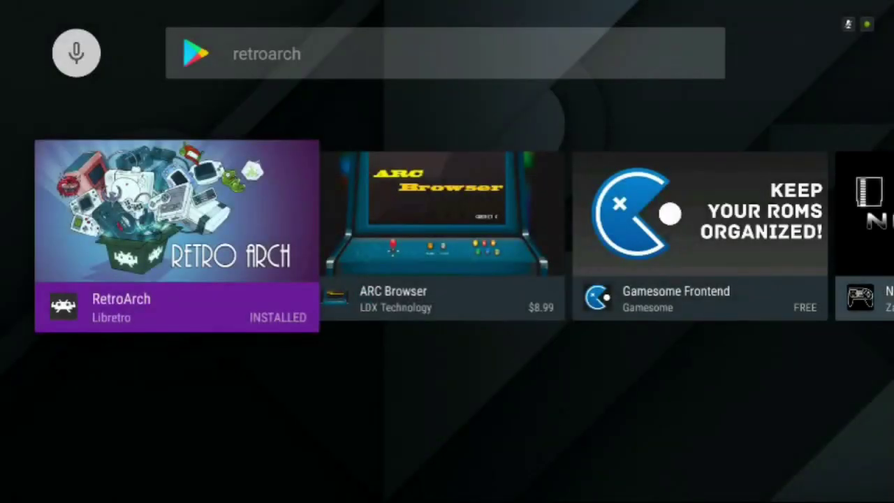
key(Escape)
key(Escape)
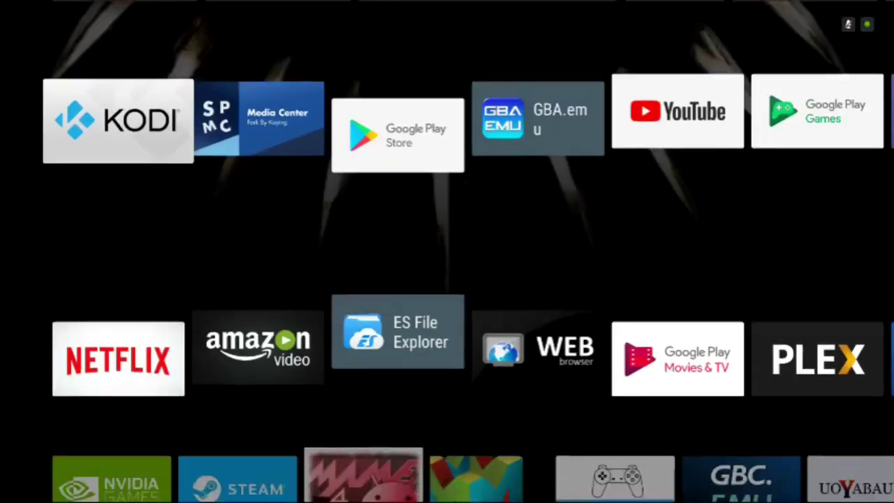
- Launch RetroArch from the Games row of the home screen
key(Down)
key(Right)
key(Right)
key(Right)
key(Right)
key(Right)
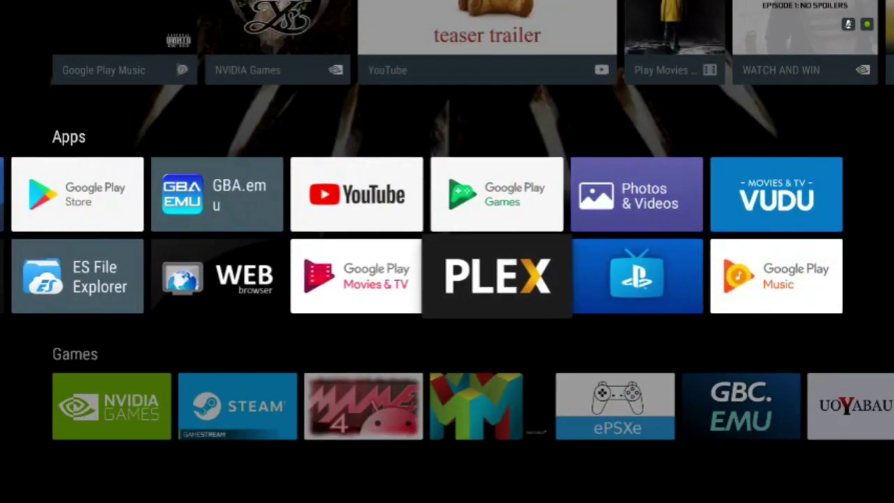
key(Down)
key(Right)
key(Right)
key(Right)
key(Right)
key(Right)
key(Right)
key(Right)
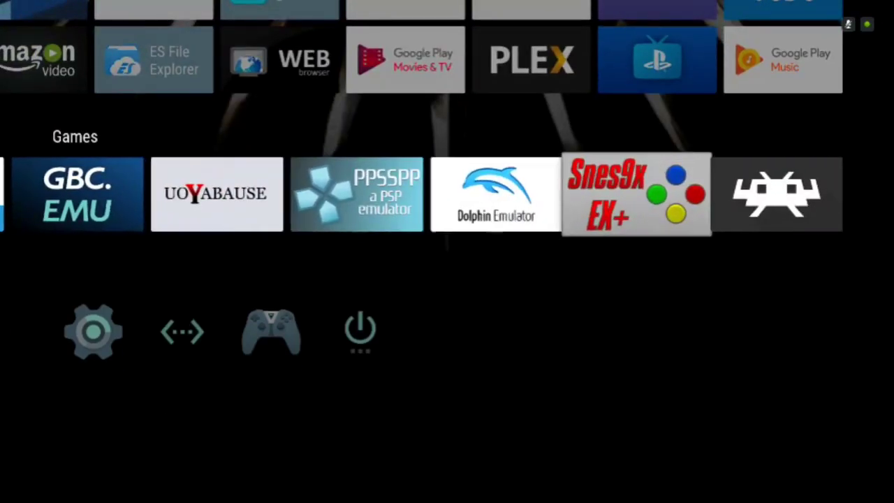
key(Return)
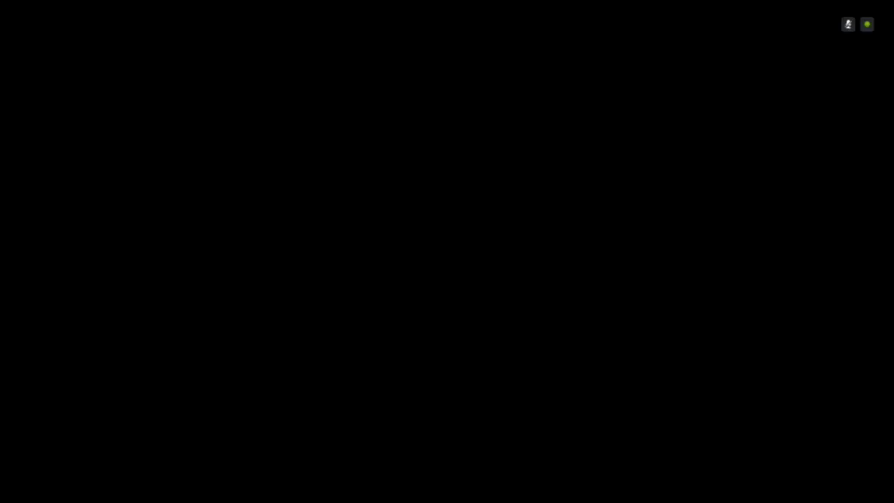
- Quit RetroArch again so that the device's home screen is back in view
key(Down)
key(Down)
key(Down)
key(Down)
key(Down)
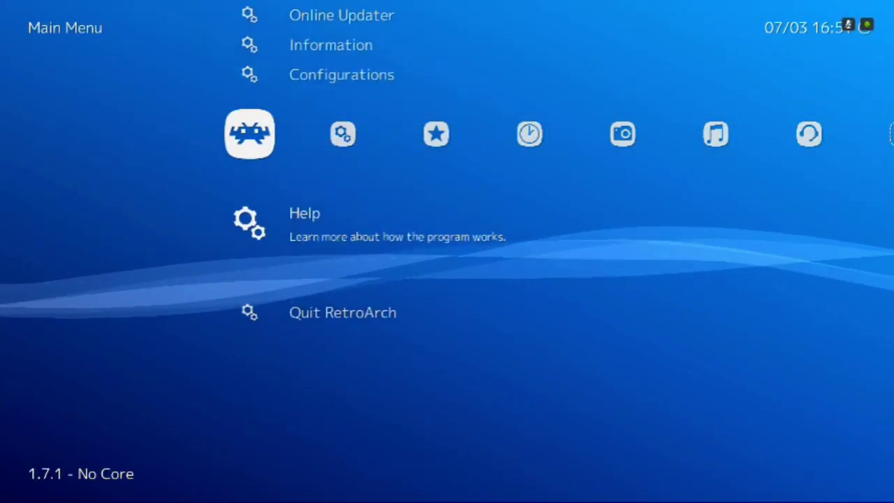
key(Return)
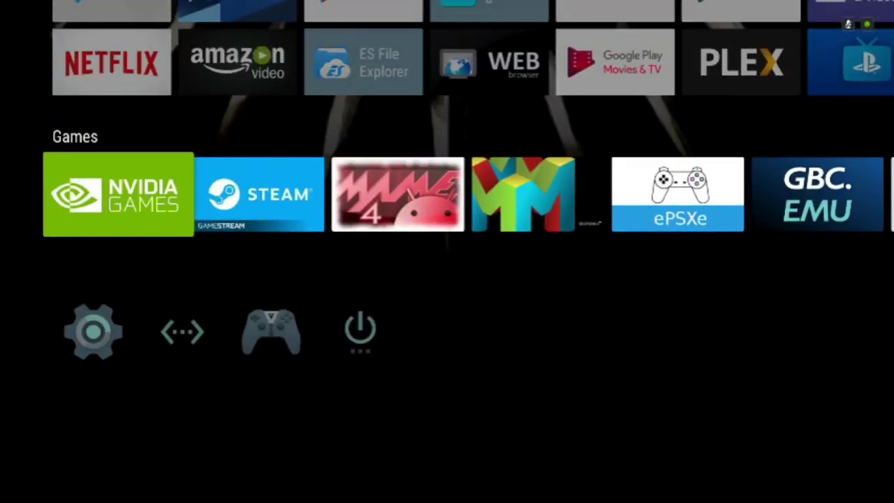
- Switch to ES File Explorer from the Apps row of the home screen
key(Down)
key(Up)
key(Up)
key(Right)
key(Right)
key(Down)
key(Return)
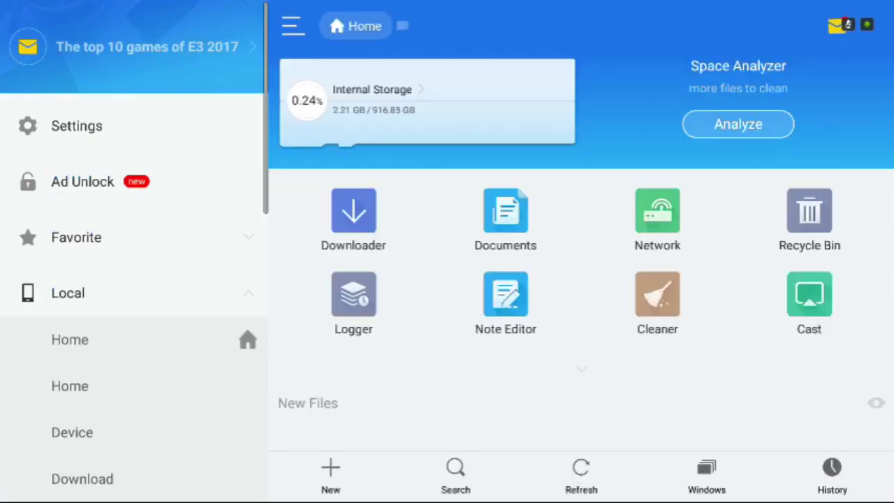
- Open the Download folder from the local storage locations
key(Down)
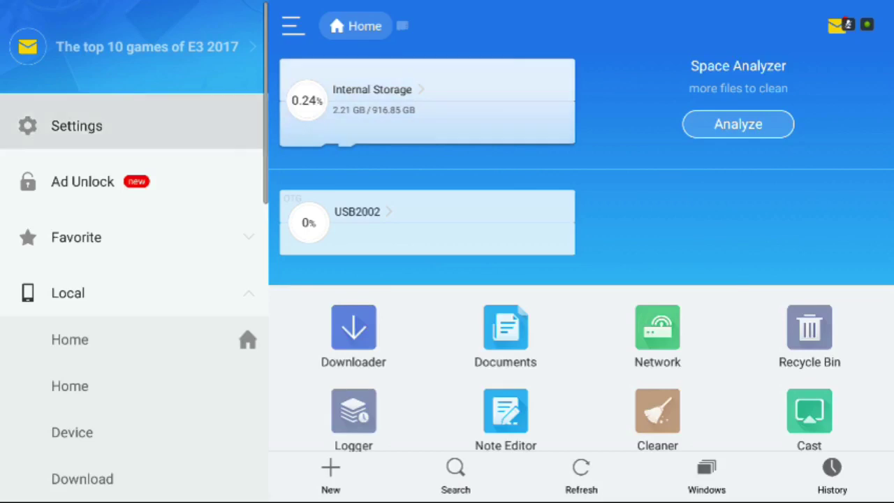
key(Down)
key(Down)
key(Down)
key(Down)
key(Down)
key(Down)
key(Down)
key(Down)
key(Up)
key(Up)
key(Return)
key(Left)
key(Down)
key(Down)
key(Down)
key(Down)
key(Down)
key(Down)
key(Right)
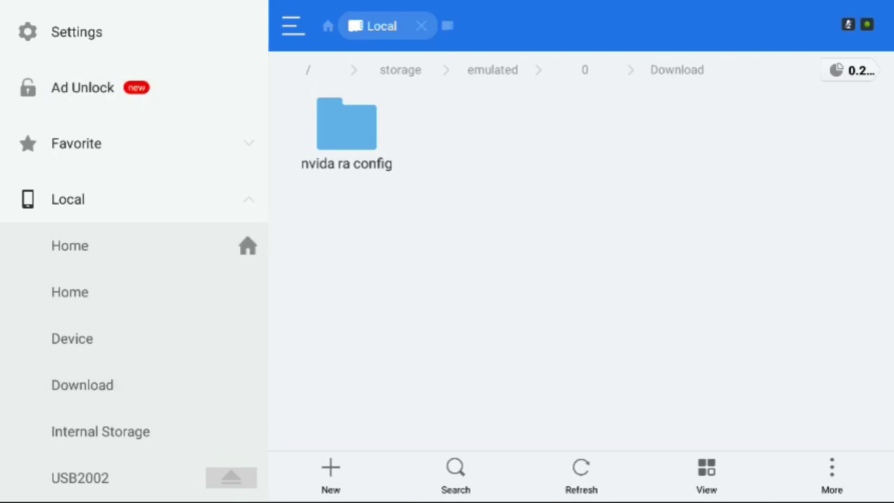
key(Left)
key(Down)
key(Down)
key(Down)
key(Down)
key(Down)
key(Down)
key(Down)
key(Down)
key(Down)
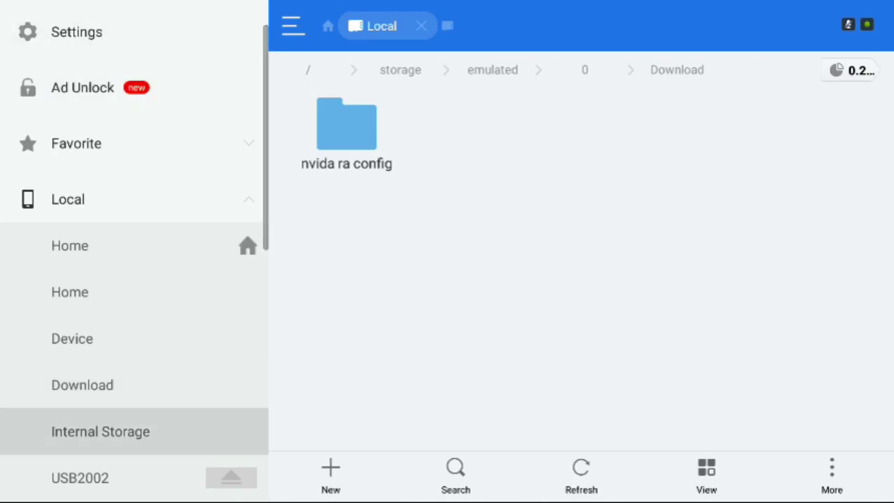
key(Up)
key(Up)
key(Up)
key(Up)
key(Up)
key(Up)
key(Up)
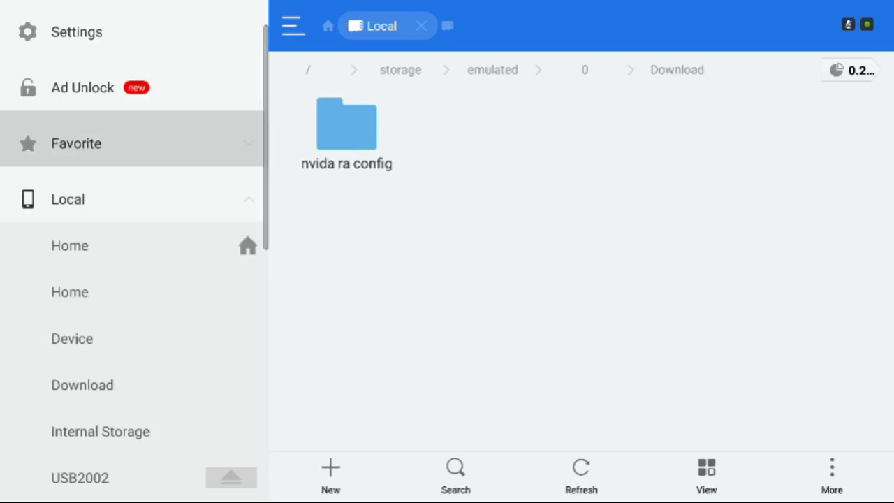
- Open the "nvida ra config" folder and copy the retroarch.cfg file
key(Right)
key(Return)
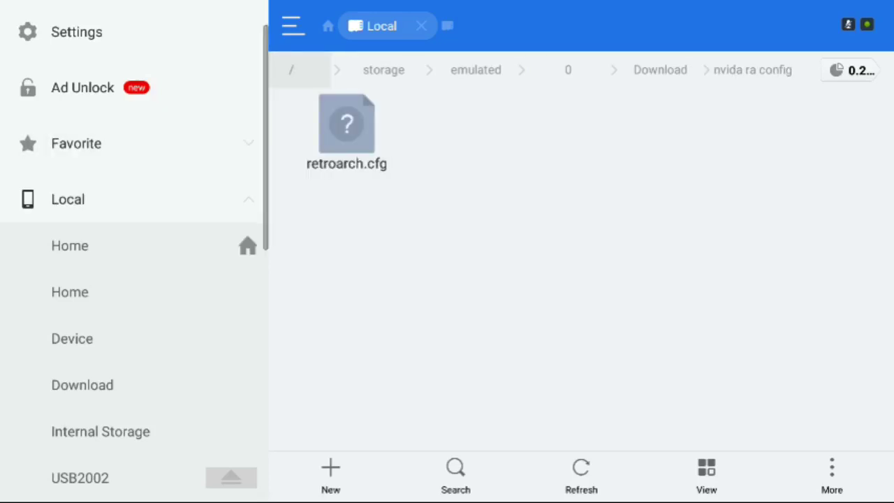
key(Left)
key(Right)
key(Return)
- Copy the selected retroarch.cfg file in the "nvida ra config" folder
key(Left)
key(Down)
key(Down)
key(Down)
key(Down)
key(Down)
key(Down)
key(Down)
key(Right)
key(Return)
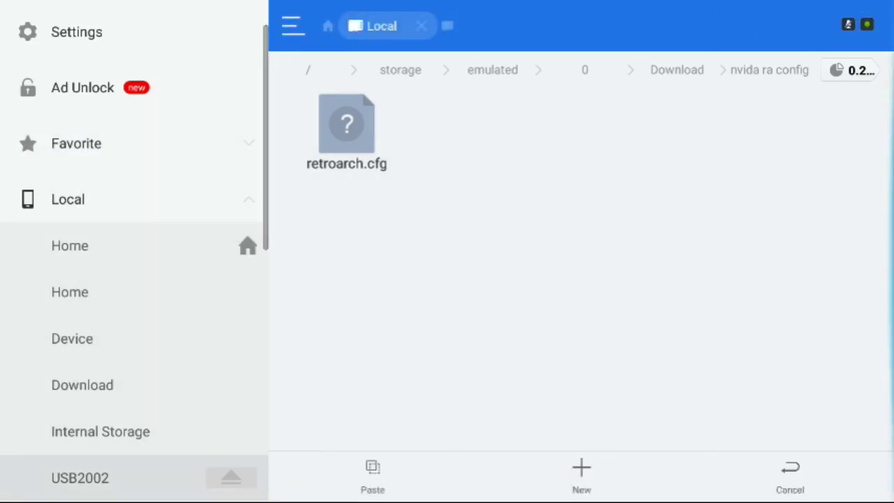
- Open the Internal Storage location from the local storage list
key(Up)
key(Up)
key(Up)
key(Down)
key(Down)
key(Return)
- Open the Android folder in internal storage
key(Right)
key(Right)
key(Right)
key(Right)
key(Down)
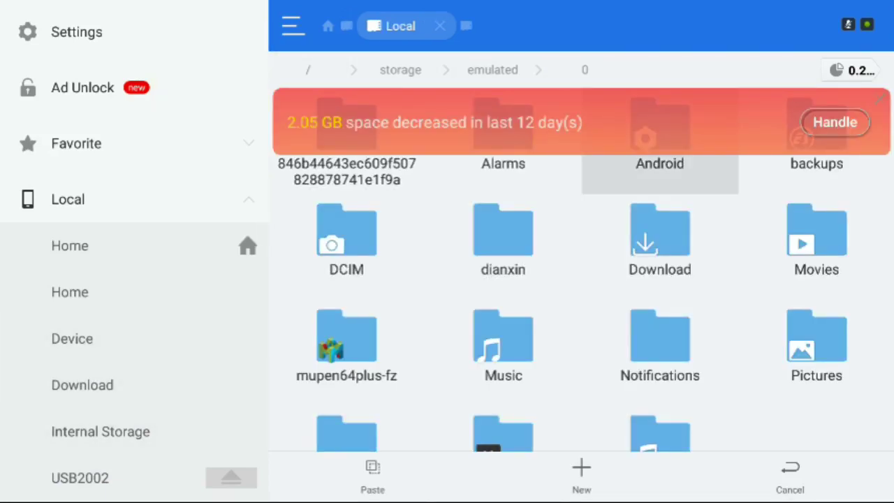
key(Up)
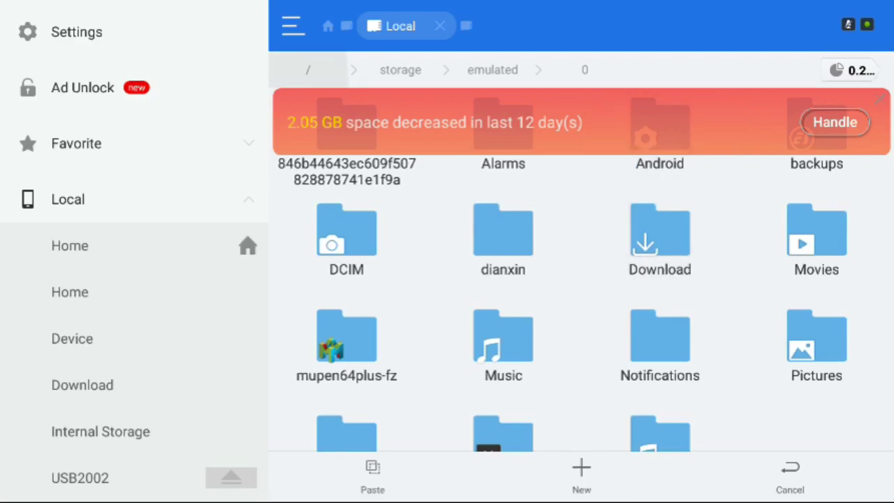
key(Down)
key(Right)
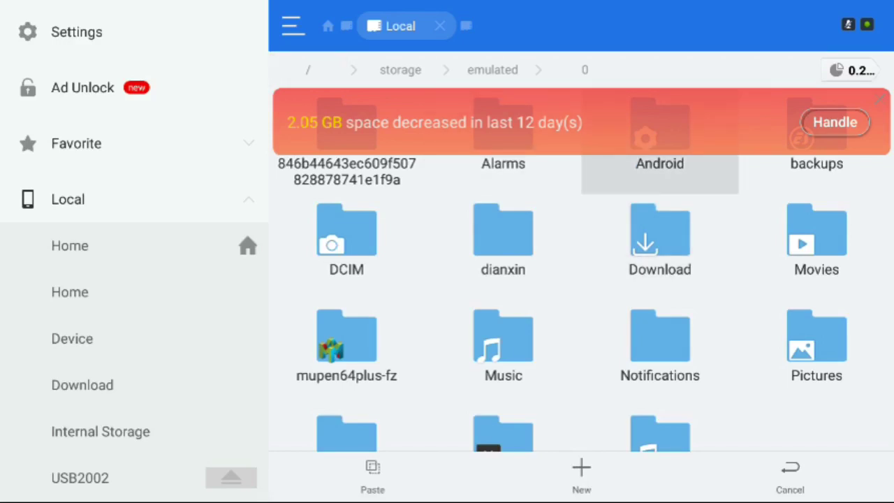
key(Return)
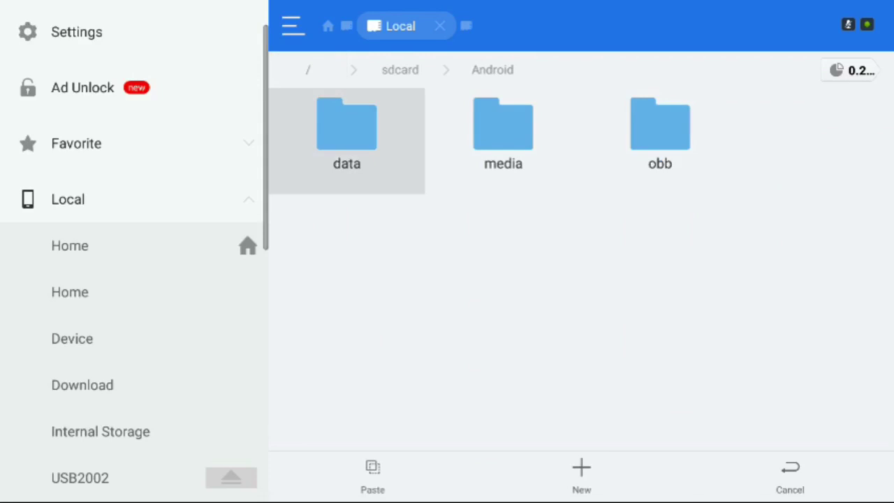
- Open the data folder and its com.retroarch subfolder
key(Return)
key(Down)
key(Down)
key(Right)
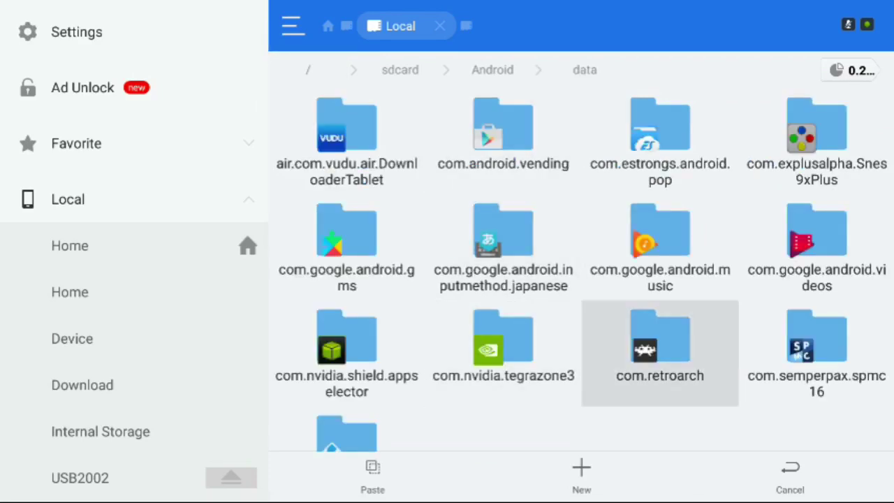
key(Return)
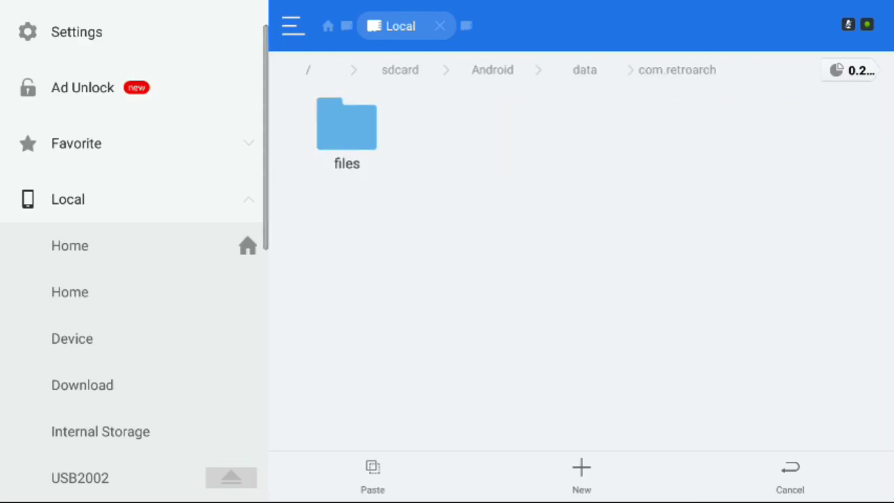
- Open the files folder inside com.retroarch
key(Down)
key(Up)
key(Left)
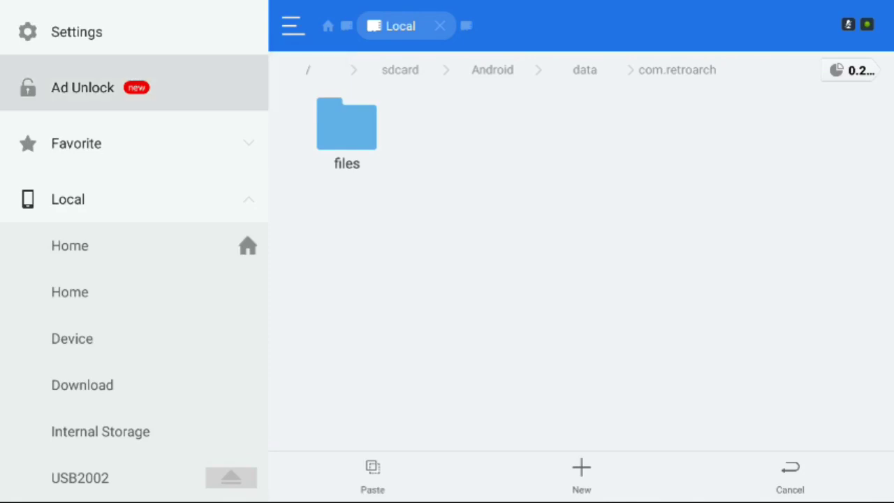
key(Down)
key(Right)
key(Left)
key(Up)
key(Up)
key(Up)
key(Up)
key(Up)
key(Up)
key(Up)
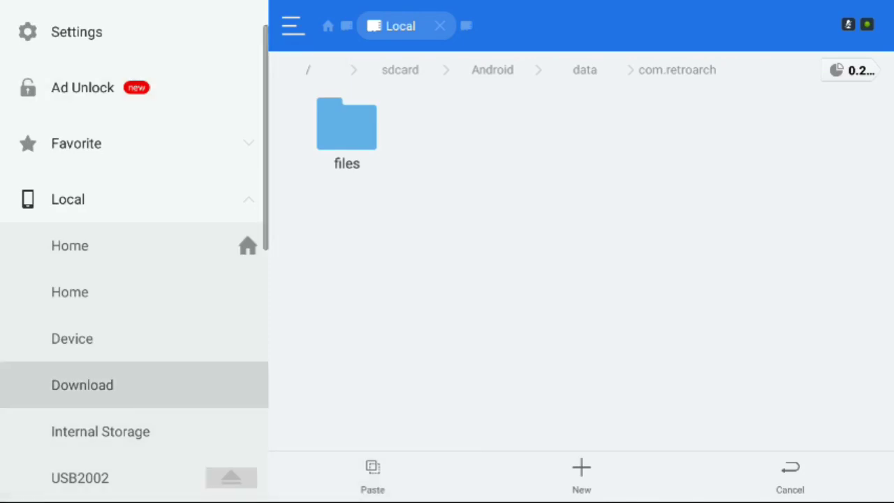
key(Right)
key(Return)
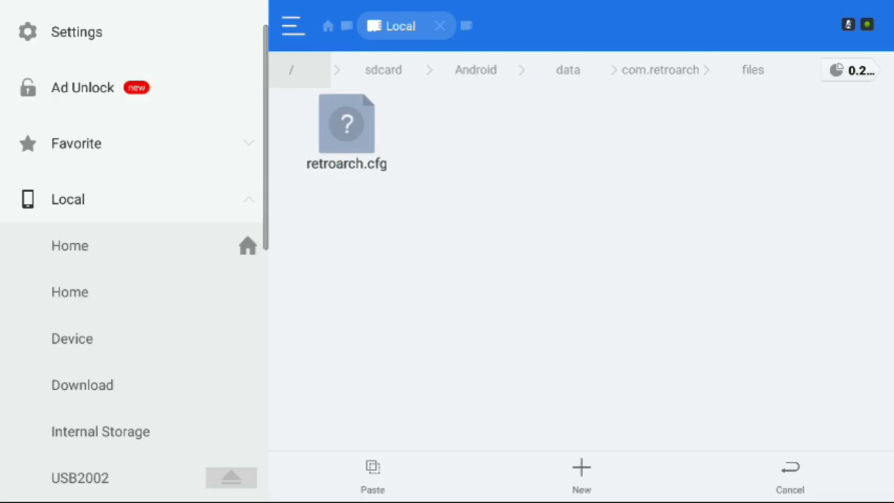
- Paste the copied retroarch.cfg into the files folder of com.retroarch
key(Left)
key(Down)
key(Down)
key(Down)
key(Down)
key(Down)
key(Down)
key(Down)
key(Down)
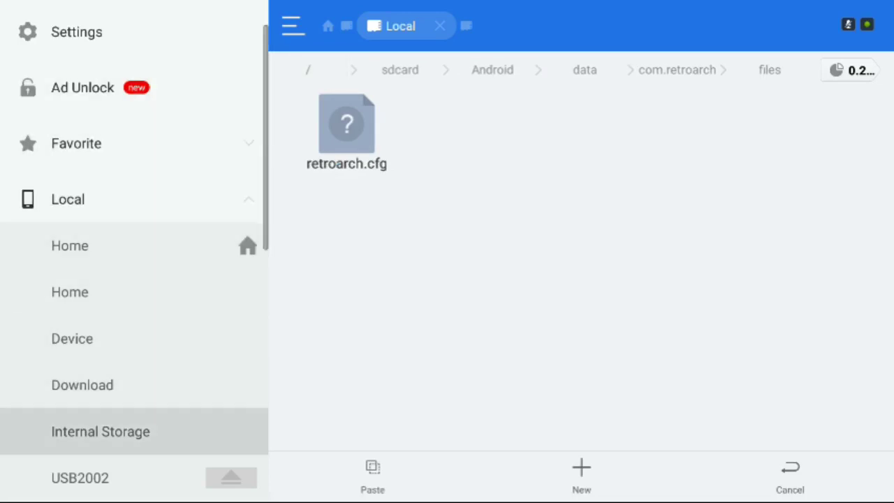
key(Right)
key(Return)
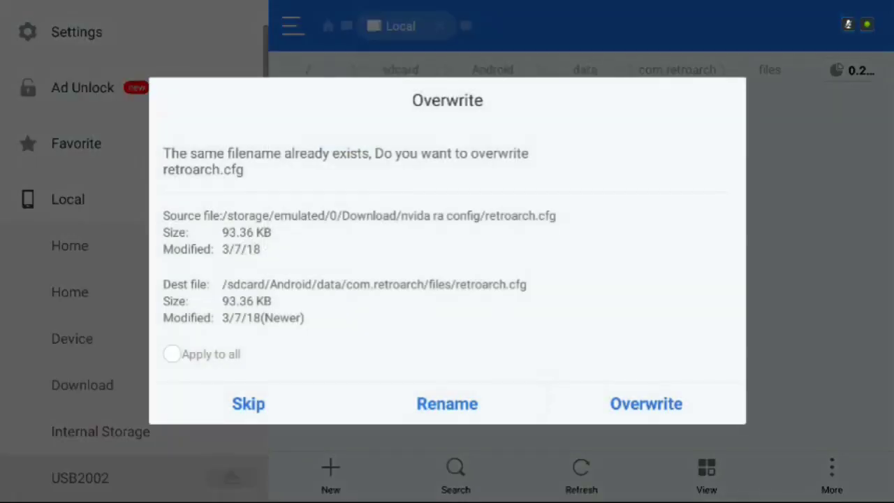
- Overwrite the existing retroarch.cfg in the files folder and go back to the com.retroarch folder
key(Down)
key(Right)
key(Right)
key(Return)
key(Left)
key(Down)
key(Up)
key(Escape)
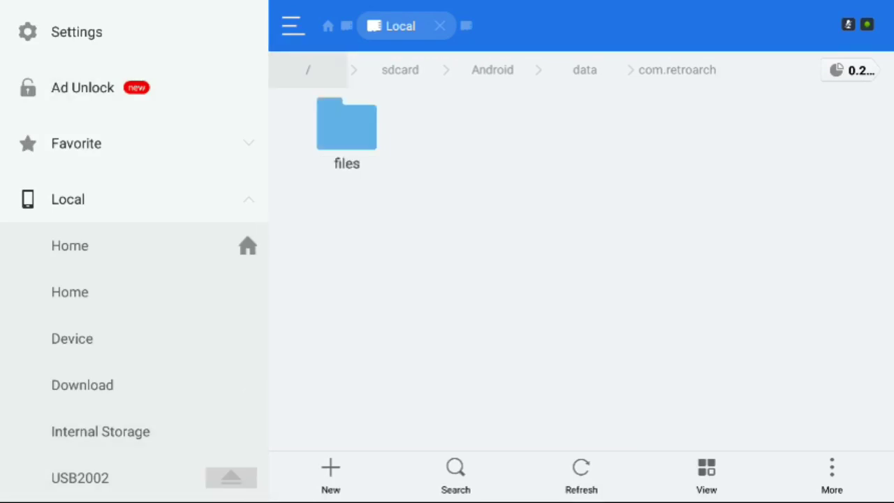
- Reopen the files folder inside com.retroarch
key(Left)
key(Down)
key(Right)
key(Left)
key(Up)
key(Up)
key(Up)
key(Up)
key(Right)
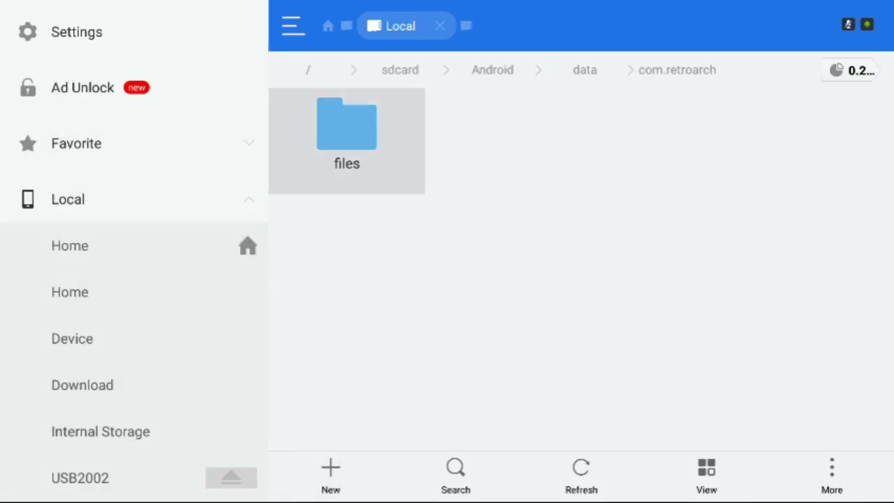
key(Return)
- Copy the retroarch.cfg file from the files folder of com.retroarch
key(Left)
key(Up)
key(Up)
key(Right)
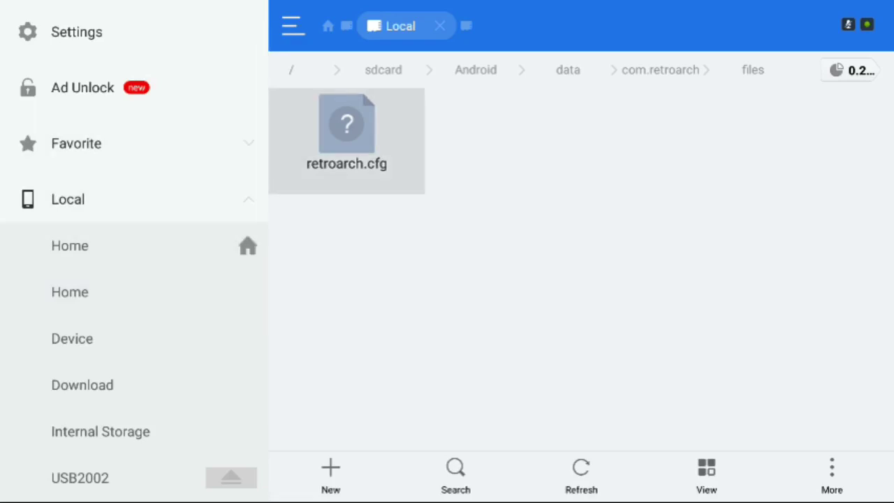
key(Return)
key(Left)
key(Down)
key(Down)
key(Down)
key(Down)
key(Down)
key(Down)
key(Down)
key(Right)
key(Return)
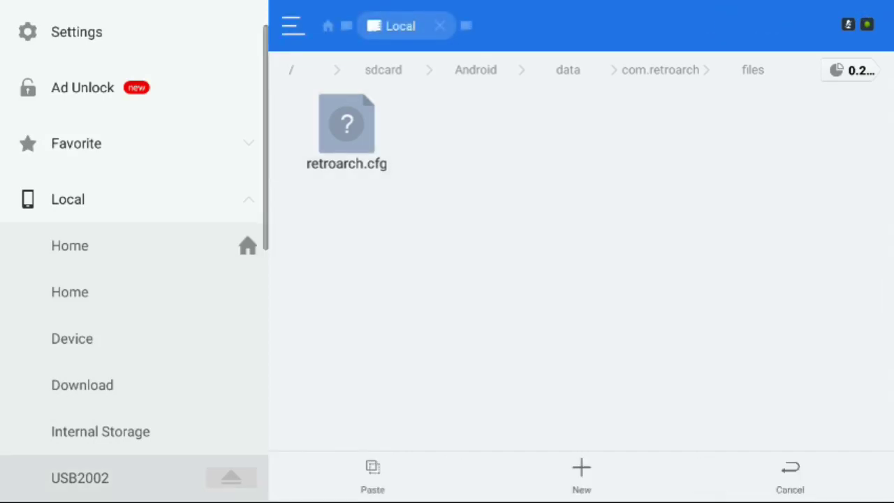
- Go back up to the com.retroarch folder with the file still on the clipboard
key(Up)
key(Escape)
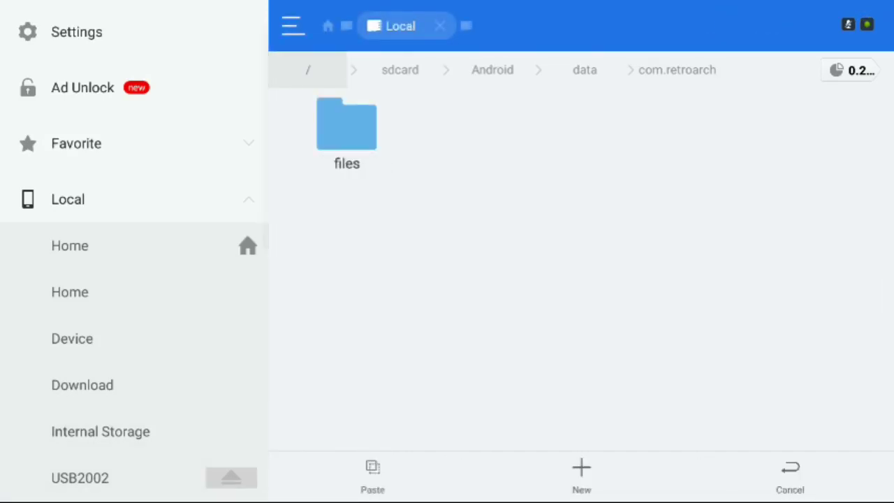
key(Up)
key(Left)
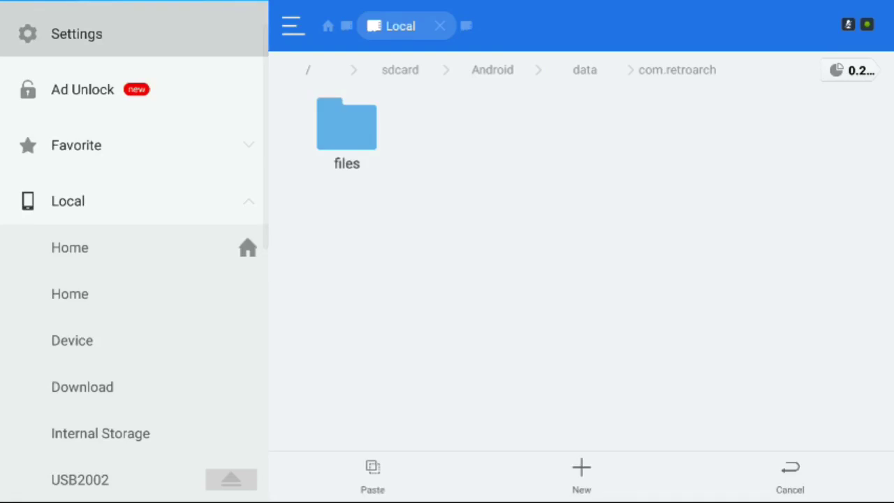
- Paste retroarch.cfg directly into the com.retroarch folder beside the files folder
key(Down)
key(Right)
key(Right)
key(Right)
key(Right)
key(Right)
key(Left)
key(Left)
key(Left)
key(Left)
key(Down)
key(Right)
key(Down)
key(Right)
key(Left)
key(Down)
key(Down)
key(Down)
key(Down)
key(Down)
key(Down)
key(Down)
key(Right)
key(Return)
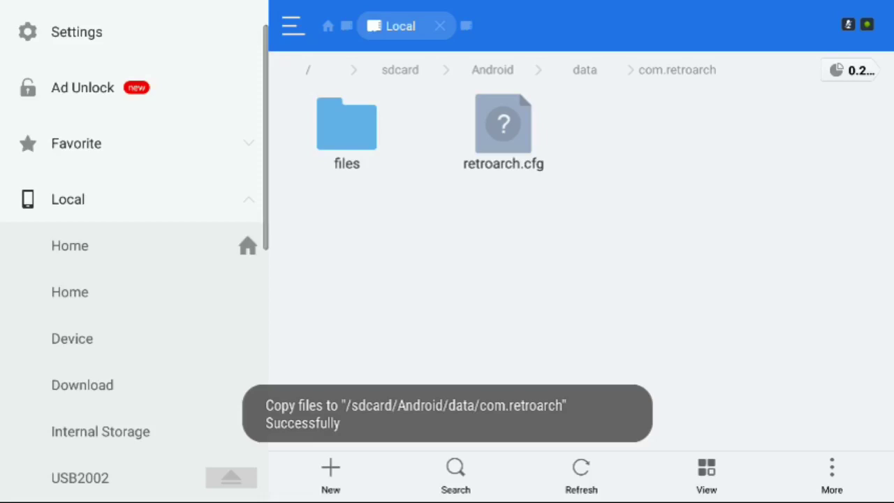
- Select retroarch.cfg in the com.retroarch folder and copy it
key(Up)
key(Down)
key(Down)
key(Right)
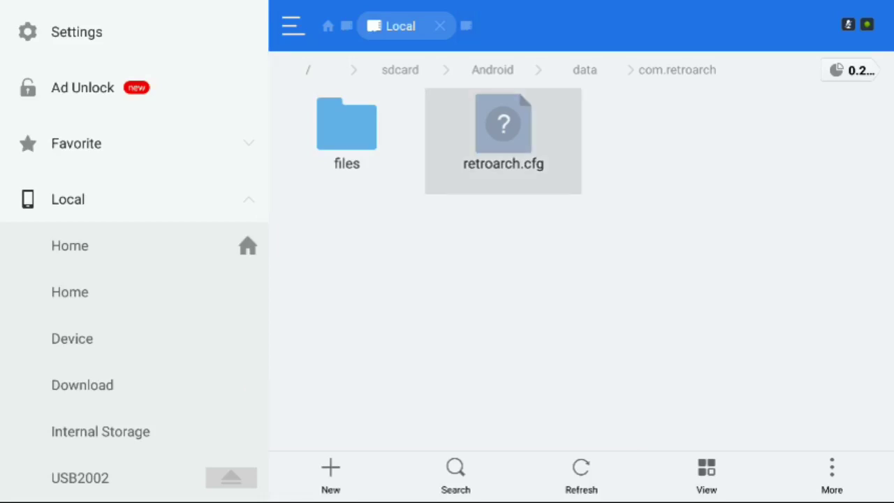
key(Return)
key(Down)
key(Right)
key(Return)
- Return to the root of Internal Storage with the copied file ready for pasting
key(Down)
key(Down)
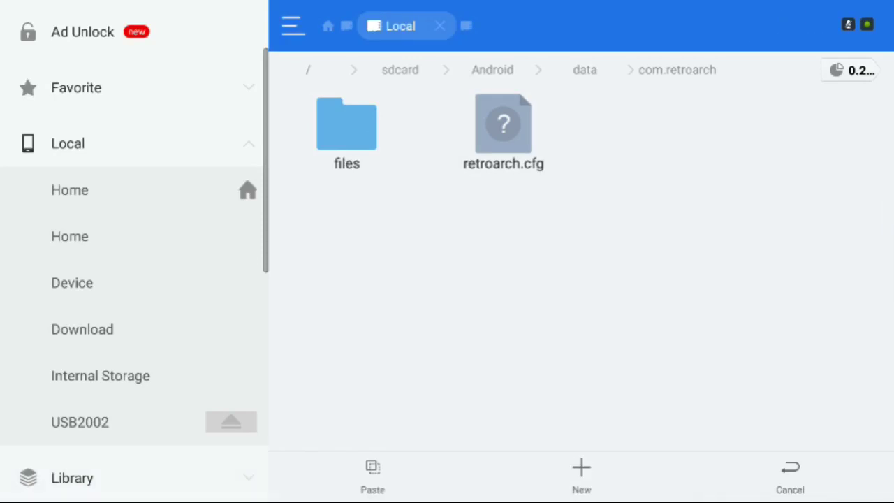
key(Up)
key(Up)
key(Up)
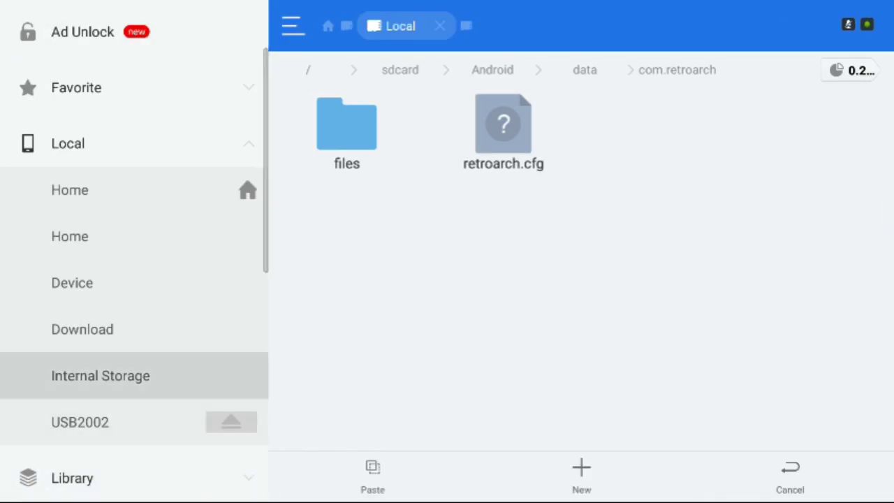
key(Return)
- Open the RetroArch folder in internal storage and its config subfolder
key(Down)
key(Right)
key(Left)
key(Down)
key(Down)
key(Down)
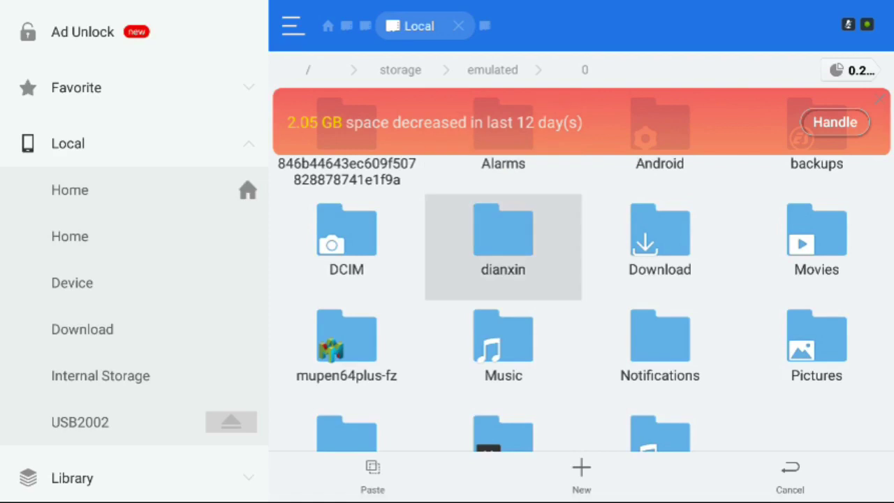
key(Left)
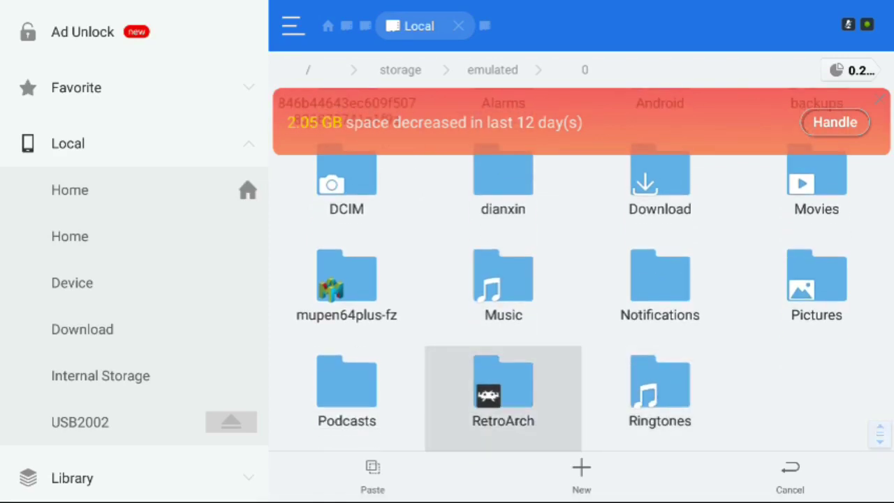
key(Return)
key(Down)
key(Right)
key(Return)
- Paste retroarch.cfg into the config folder of RetroArch beside the remaps folder
key(Down)
key(Left)
key(Down)
key(Down)
key(Down)
key(Down)
key(Down)
key(Down)
key(Right)
key(Return)
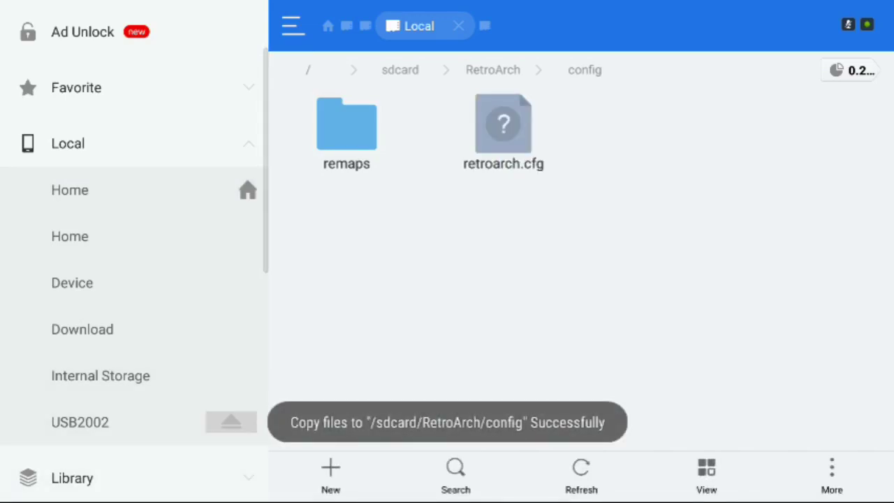
- Go back from the RetroArch config folder to the internal storage root
key(Escape)
key(Escape)
key(Escape)
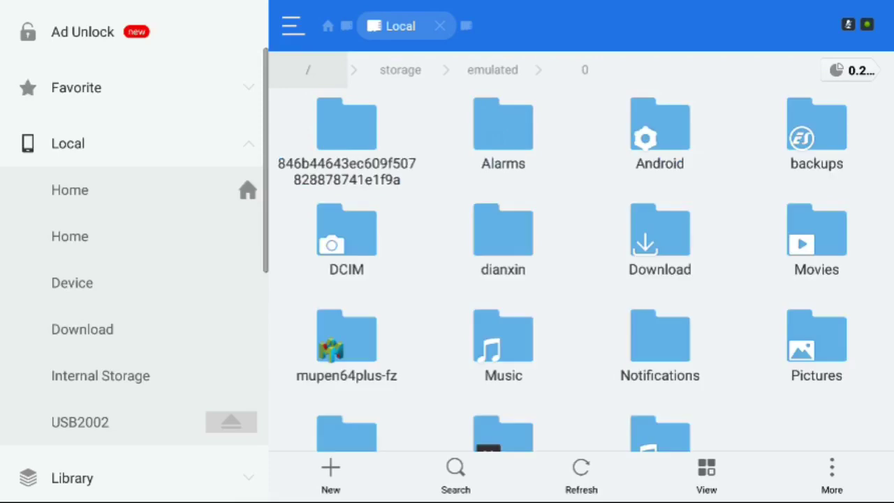
- Leave ES File Explorer and return to the Apps row on the Shield's home screen
key(Escape)
key(Escape)
key(Escape)
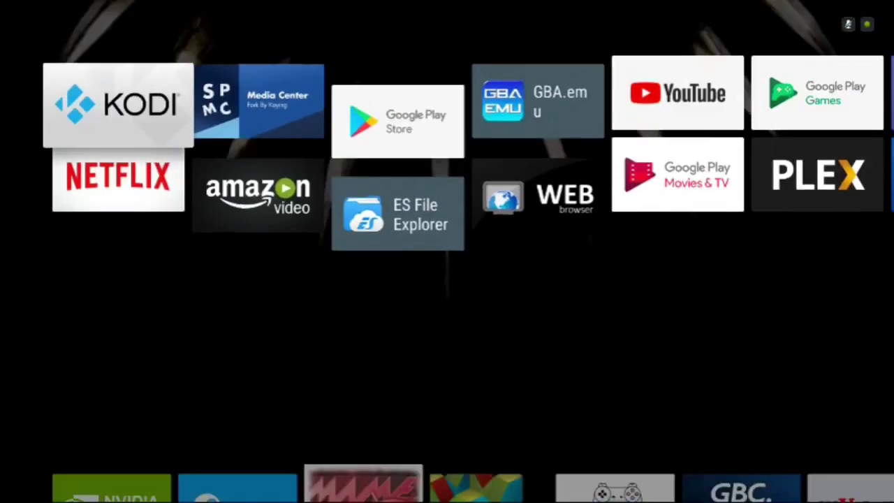
key(Down)
key(Down)
key(Up)
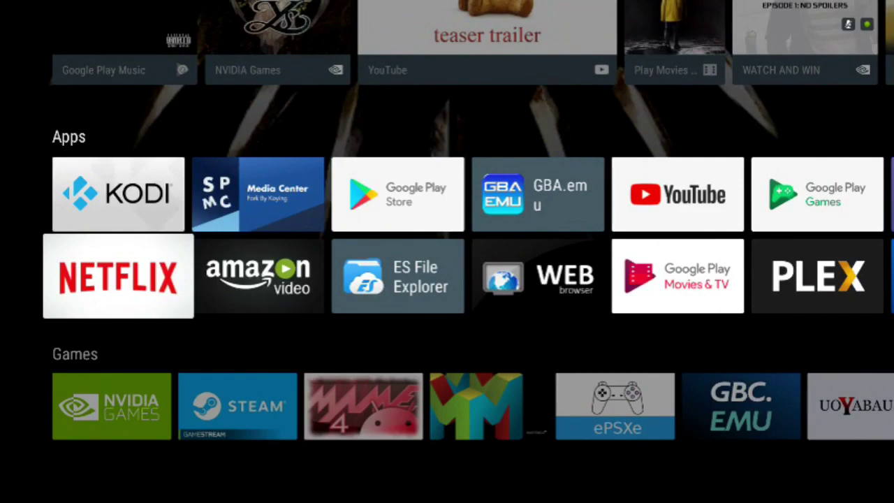
key(Up)
key(Up)
- Open the recent apps overview and dismiss ES File Explorer, RetroArch and Play Store
key(Home)
key(Home)
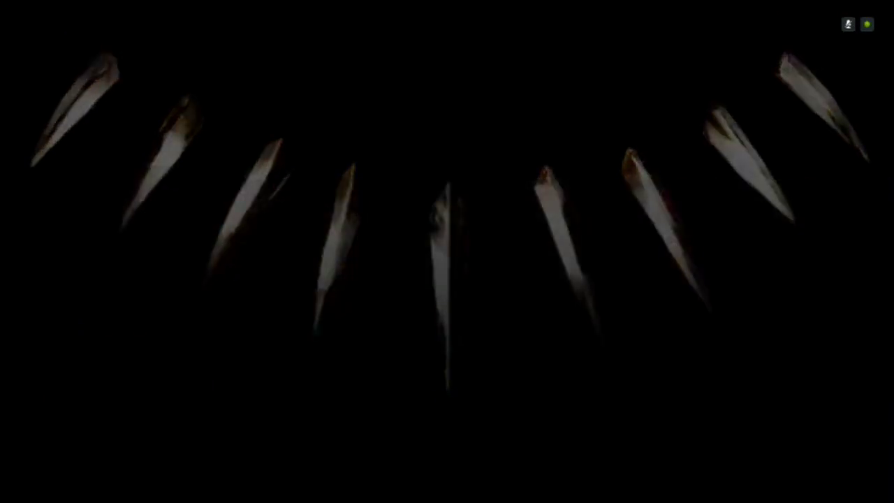
key(Down)
key(Return)
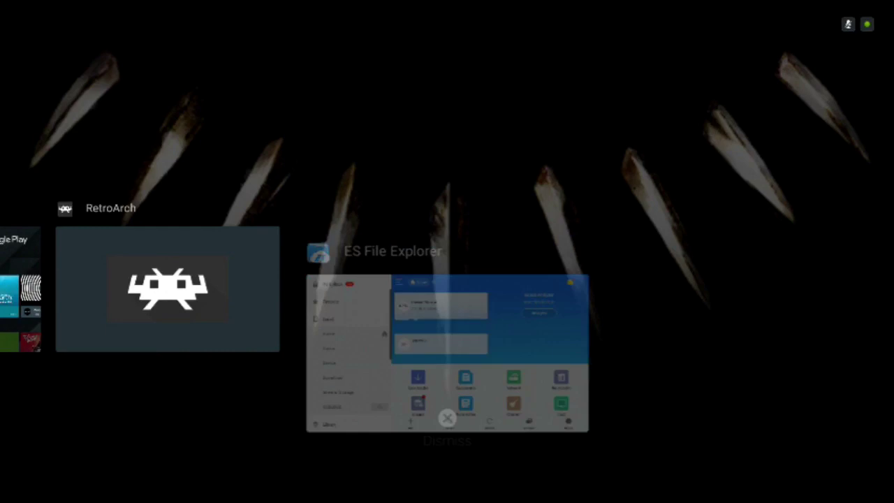
key(Down)
key(Return)
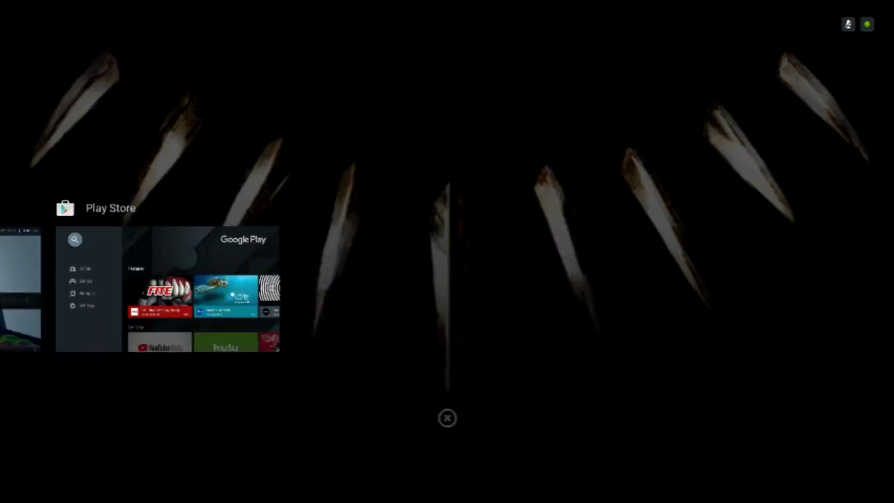
key(Return)
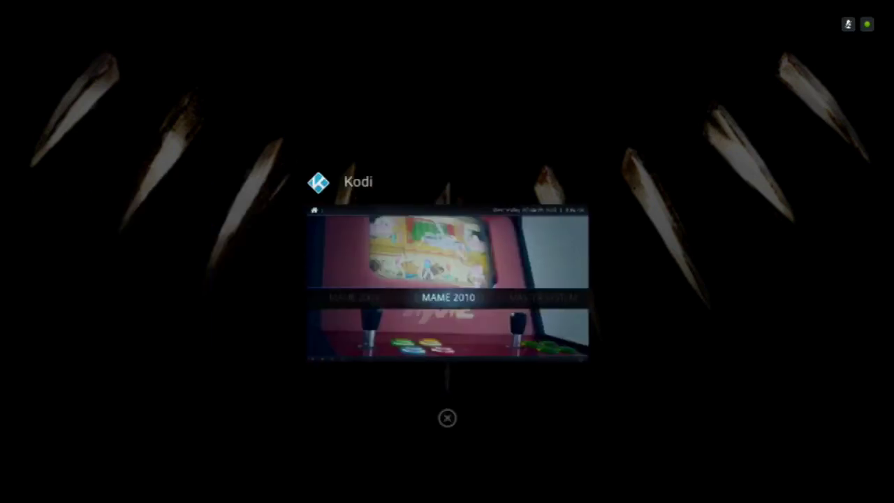
- Return to the home screen and launch RetroArch from the Games row
key(Home)
key(Down)
key(Down)
key(Down)
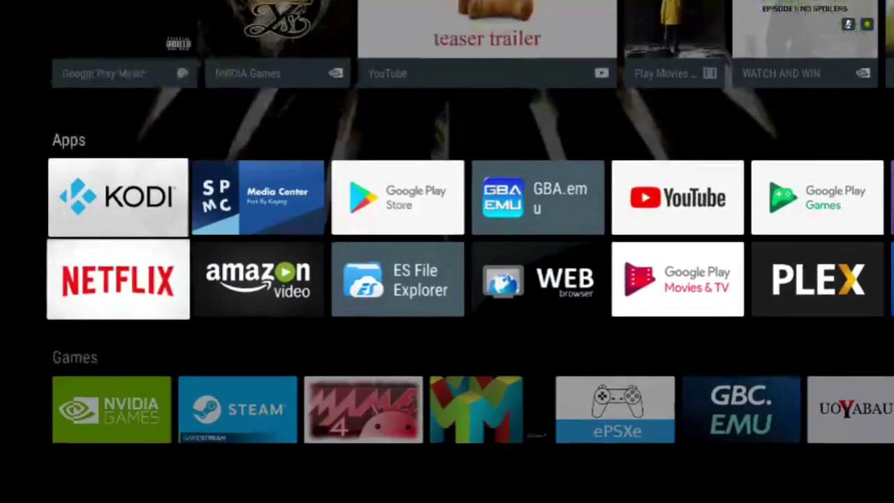
key(Right)
key(Right)
key(Right)
key(Right)
key(Right)
key(Right)
key(Right)
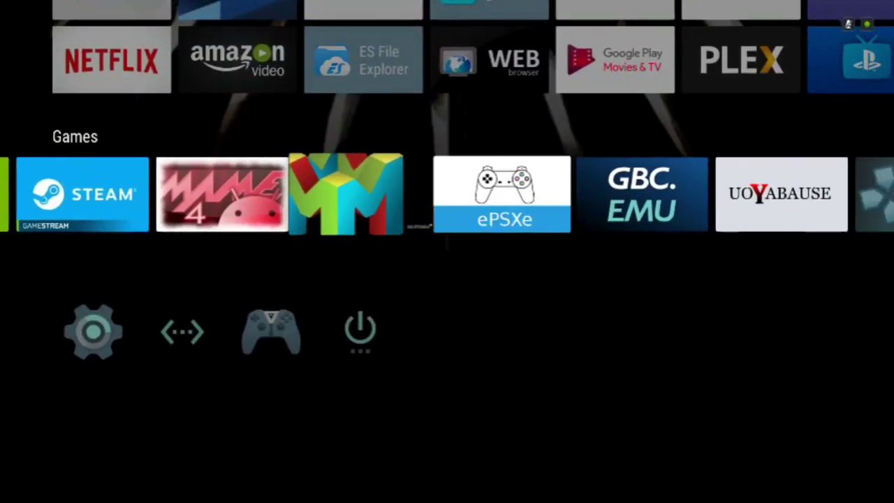
key(Right)
key(Right)
key(Right)
key(Return)
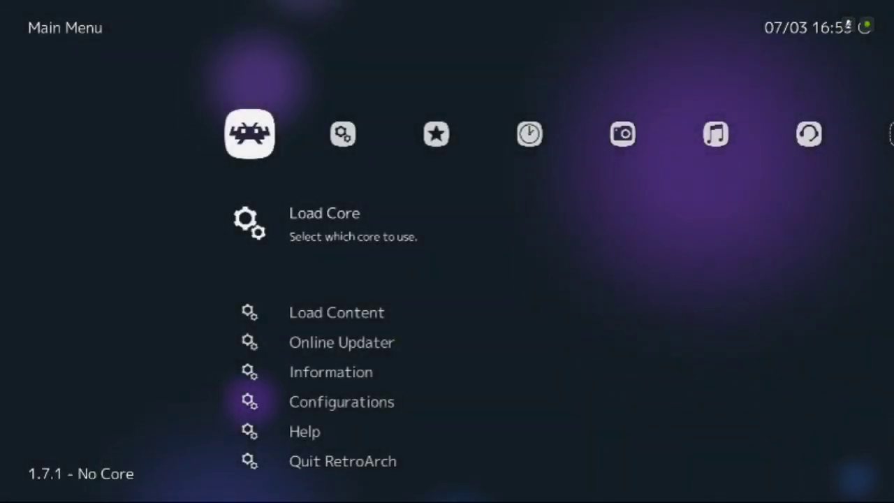
- Look over RetroArch's Main Menu entries and its Settings categories
key(Down)
key(Down)
key(Up)
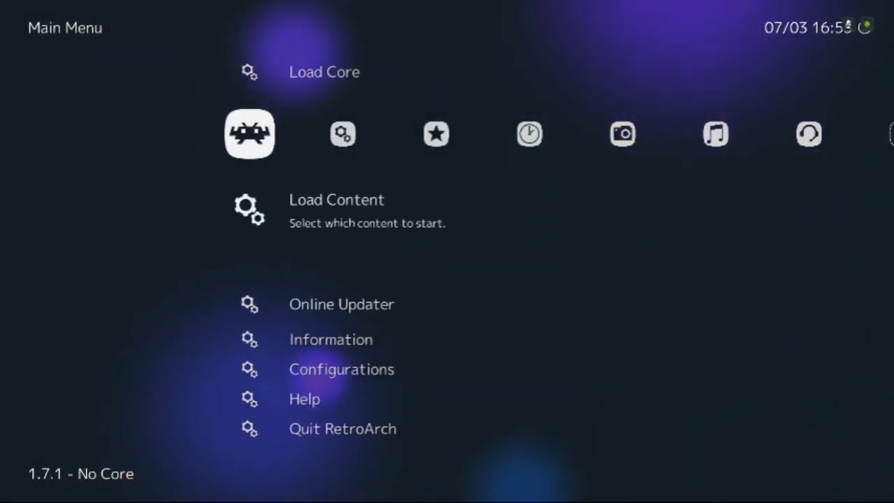
key(Up)
key(Right)
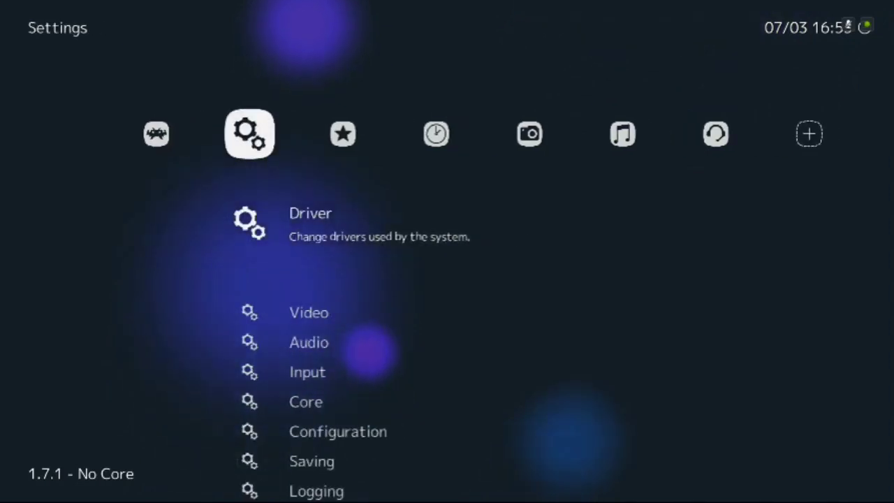
- Return to the Main Menu and quit RetroArch
key(Left)
key(Down)
key(Down)
key(Down)
key(Down)
key(Down)
key(Down)
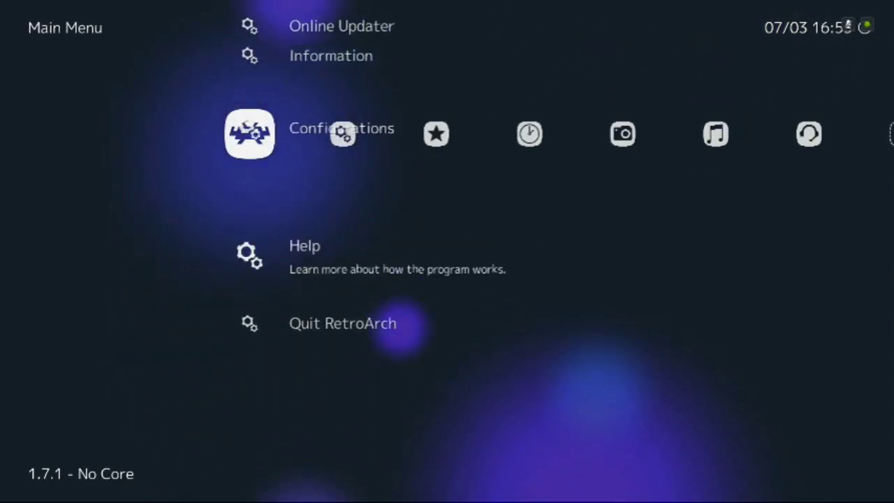
key(Return)
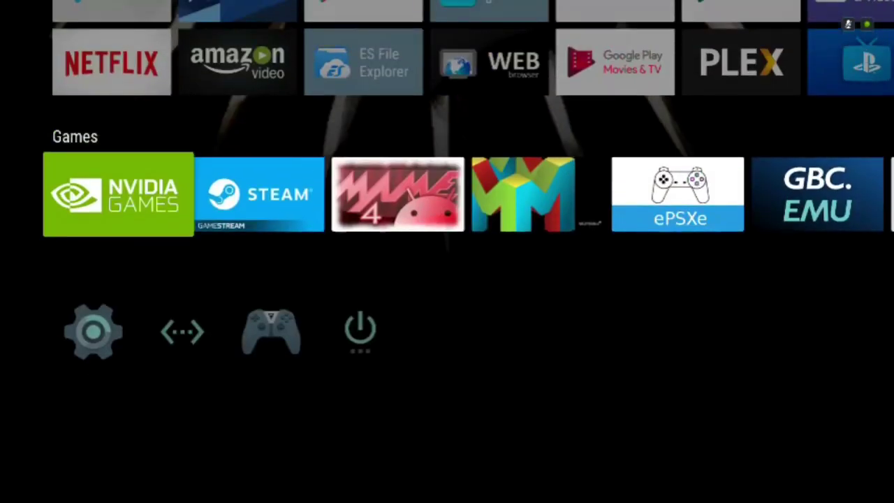
- Switch to Kodi, view the MAME 2010 game list, and go back to Kodi's home menu
key(Up)
key(Return)
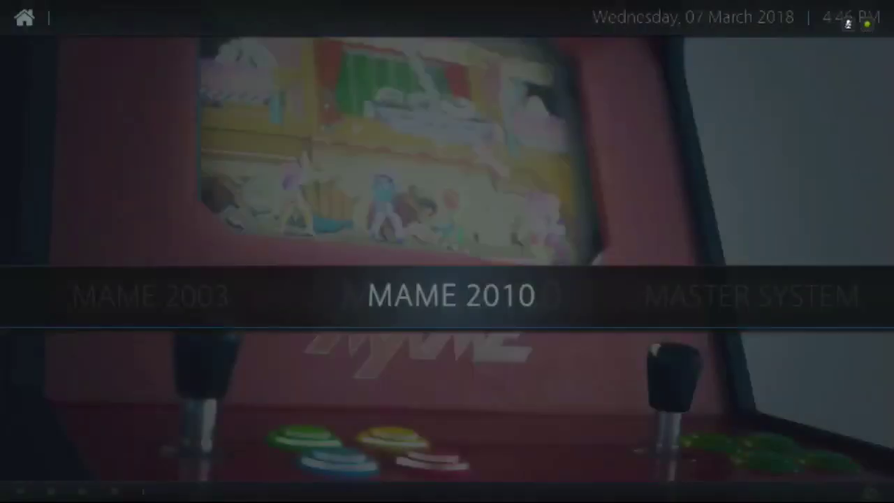
key(Left)
key(Right)
key(Return)
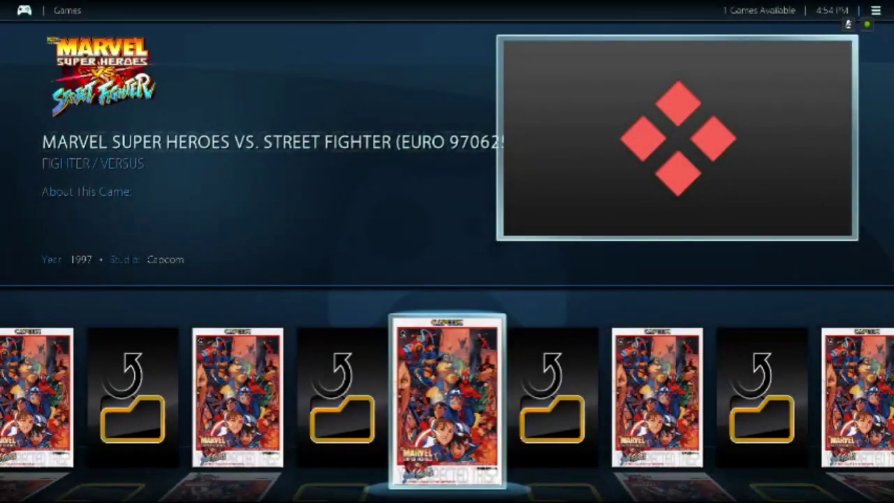
key(plus)
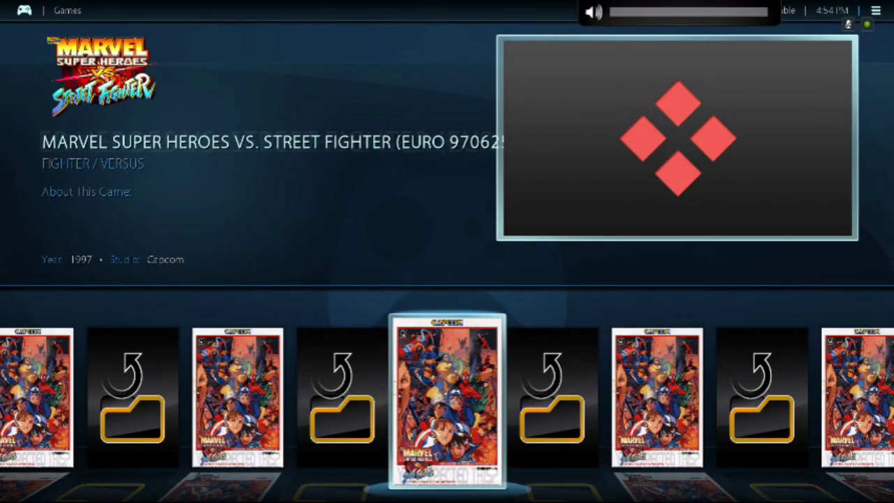
key(BackSpace)
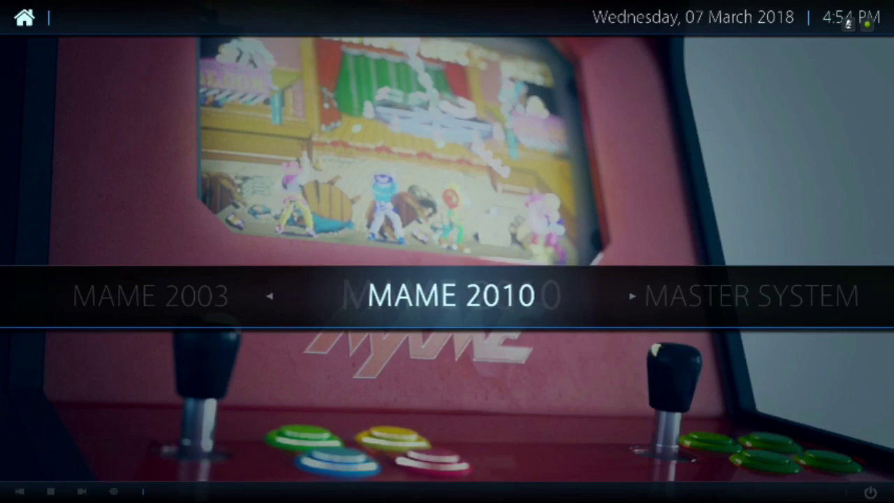
- Leave Kodi for the home screen and start RetroArch again from the Games row
key(Home)
key(Down)
key(Down)
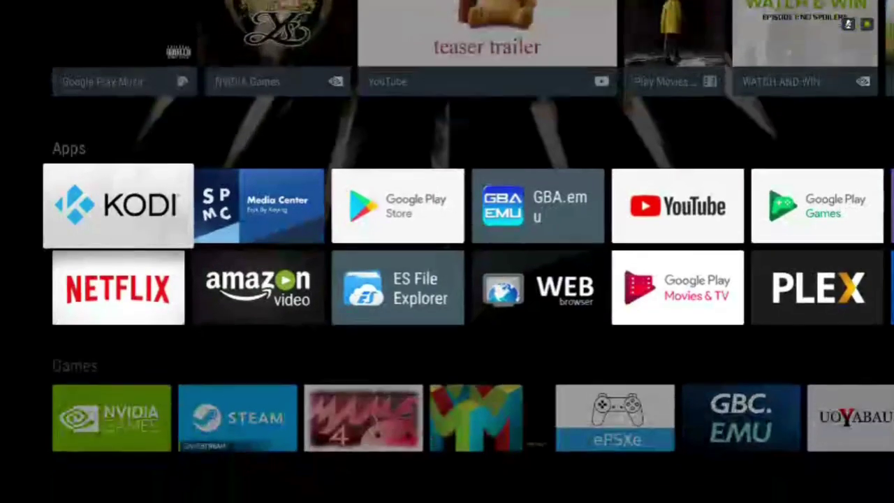
key(Down)
key(Right)
key(Right)
key(Right)
key(Right)
key(Right)
key(Right)
key(Right)
key(Right)
key(Right)
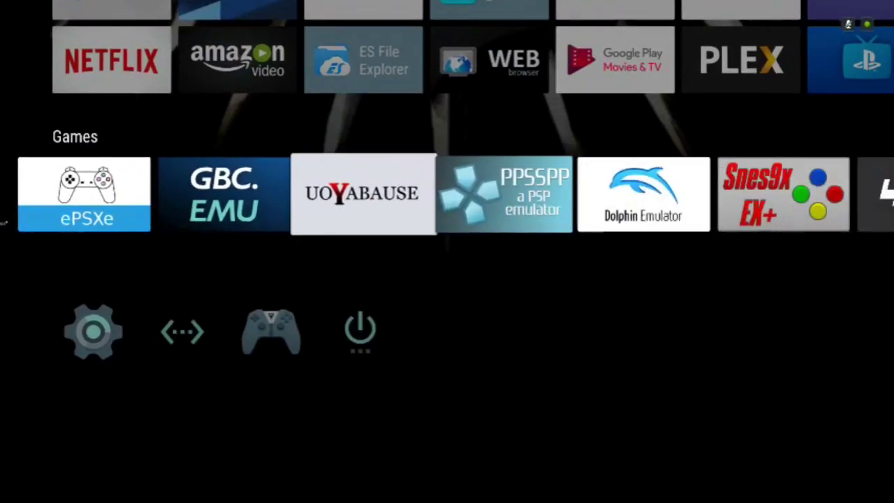
key(Right)
key(Return)
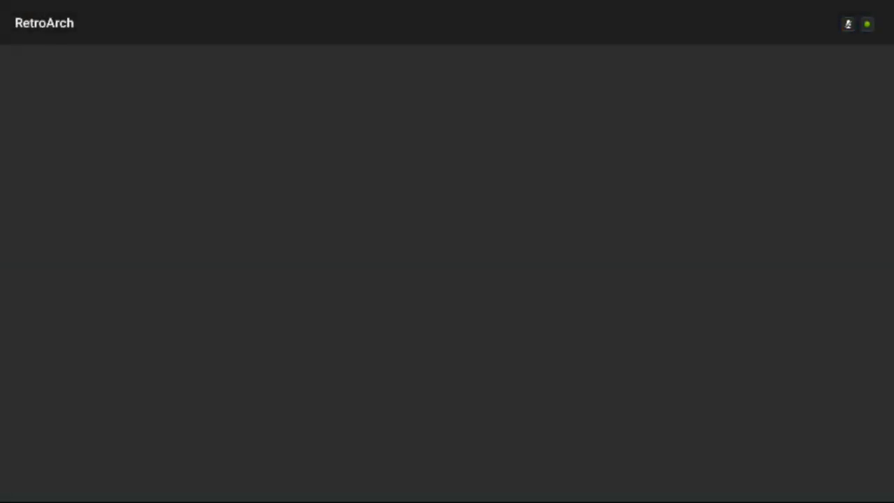
- Download the Arcade (MAME 2010) core through Load Core and go back to the Main Menu
key(Down)
key(Up)
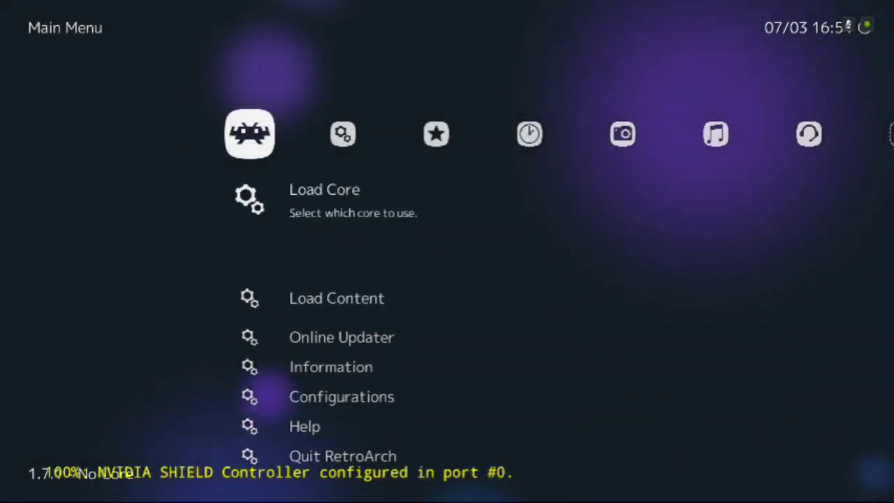
key(Return)
key(Down)
key(Return)
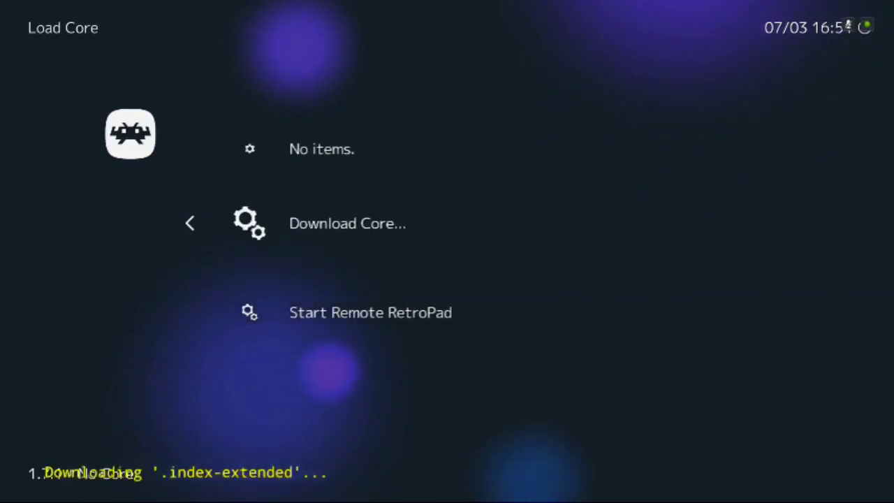
key(Down)
key(Down)
key(Down)
key(Down)
key(Down)
key(Down)
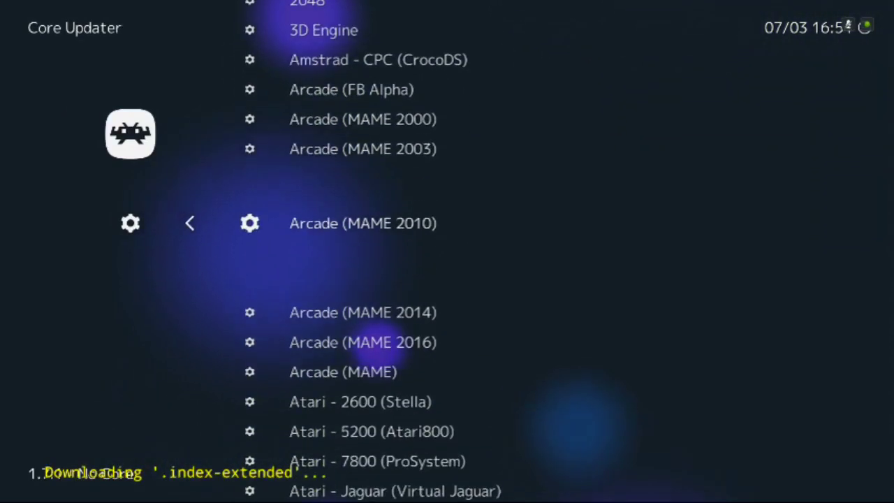
key(Return)
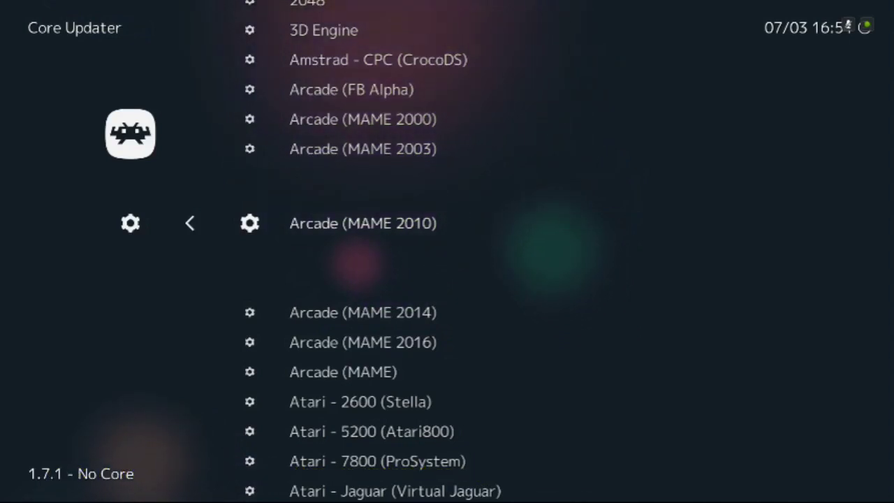
key(BackSpace)
key(BackSpace)
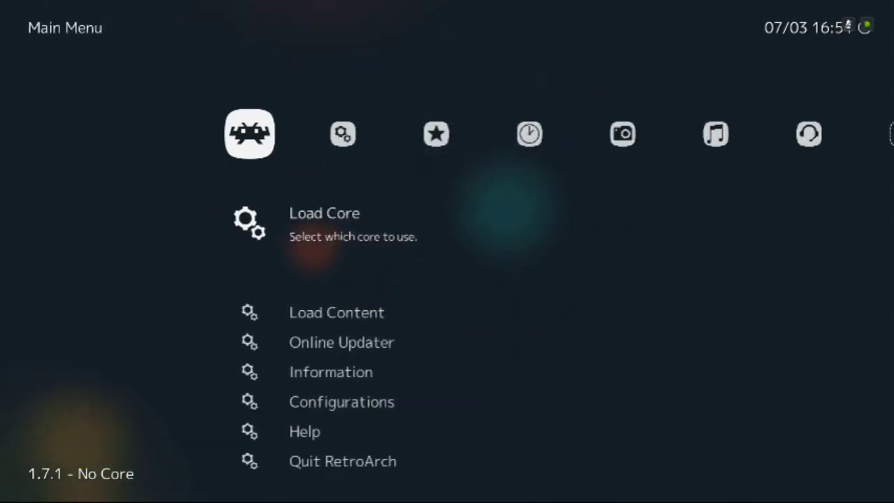
- Briefly open Load Core, back out of it, and quit RetroArch from the Main Menu
key(Return)
key(BackSpace)
key(Down)
key(Down)
key(Down)
key(Down)
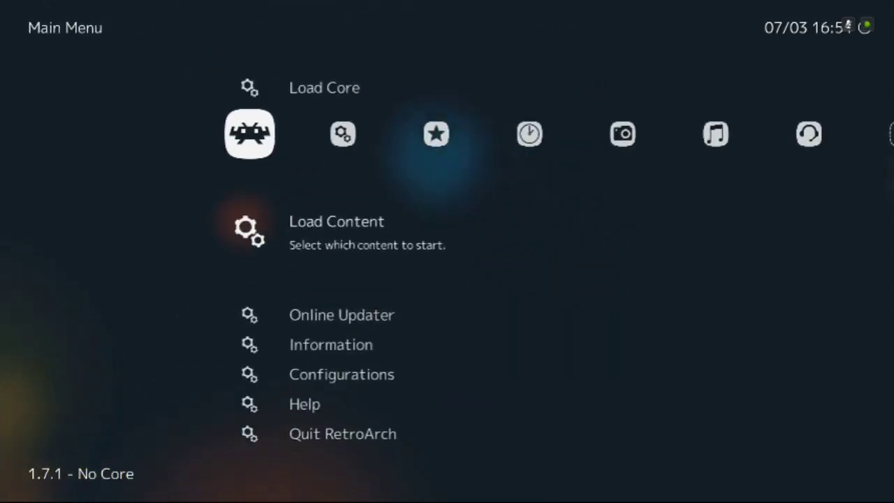
key(Down)
key(Down)
key(Return)
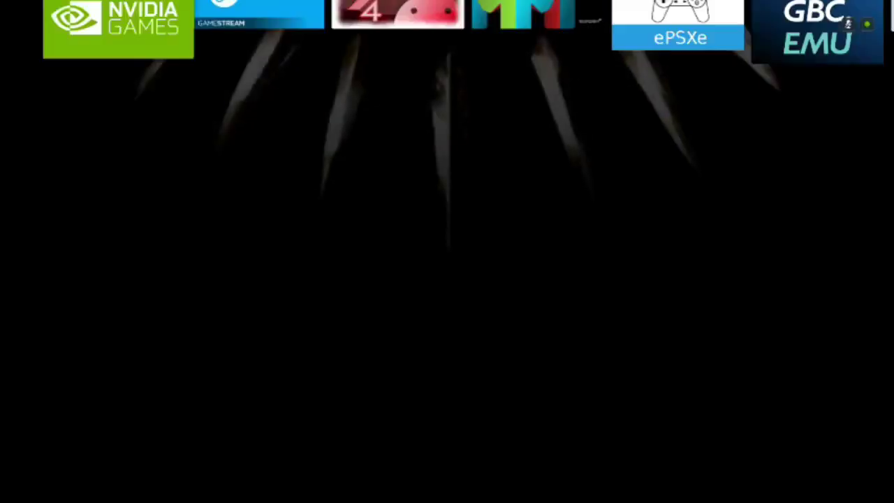
- Switch to Kodi and launch Marvel Super Heroes vs. Street Fighter from the MAME 2010 list
key(Up)
key(Up)
key(Down)
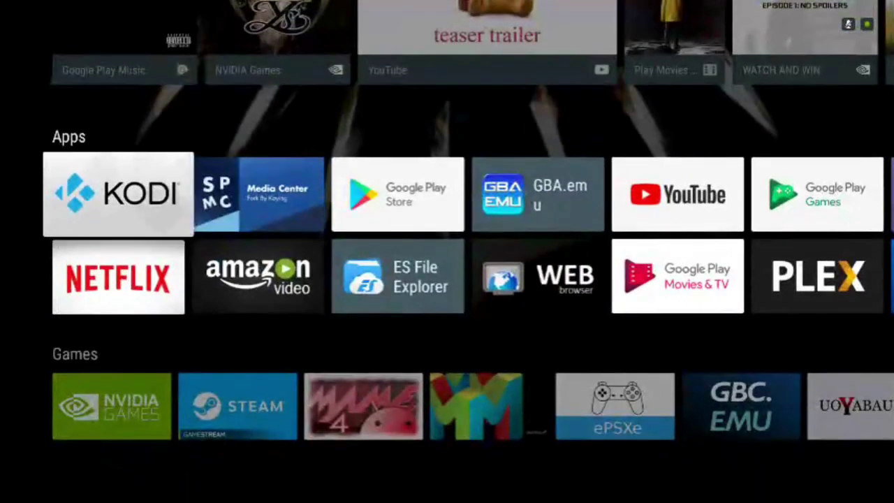
key(Return)
key(Return)
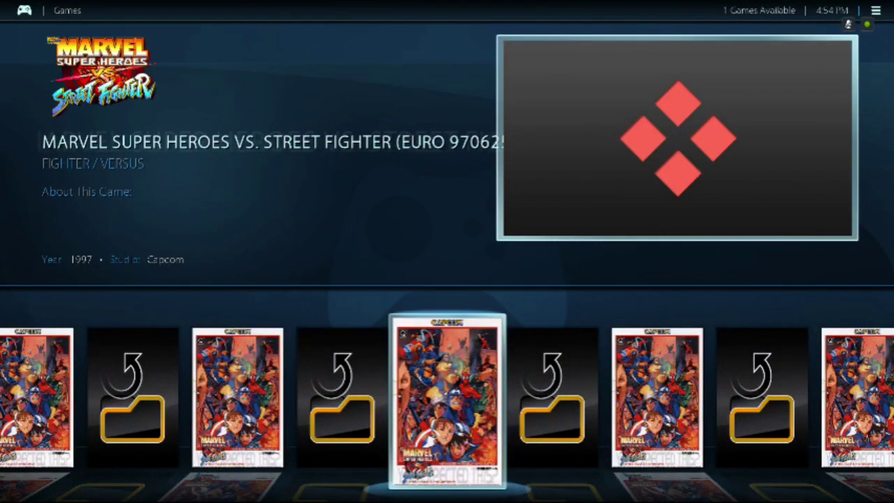
key(Return)
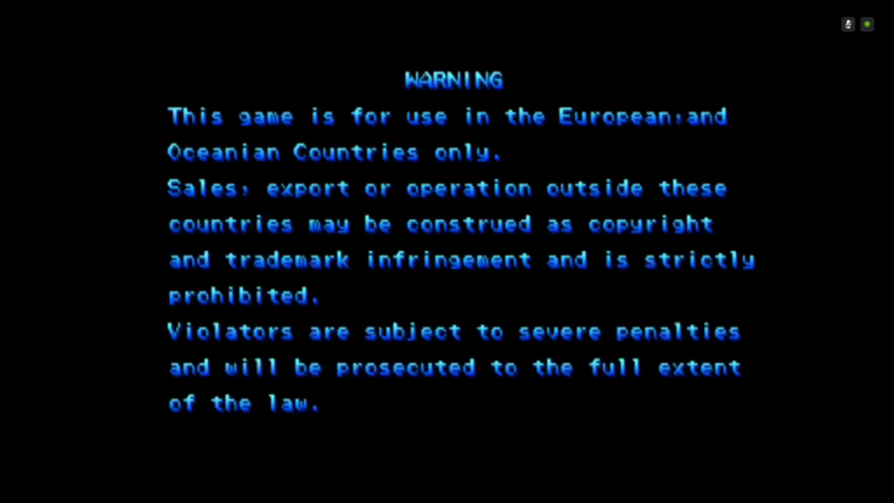
- Bring up RetroArch's Quick Menu over the running game and back out to the Main Menu
key(F1)
key(Down)
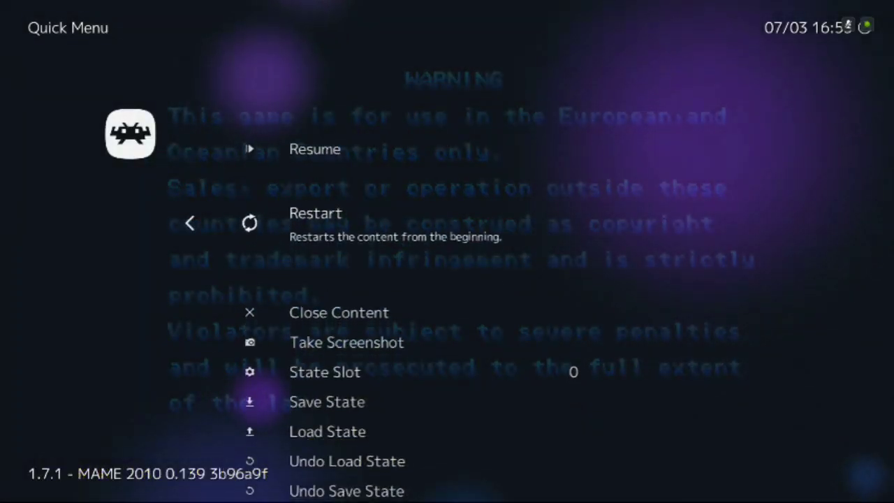
key(Up)
key(BackSpace)
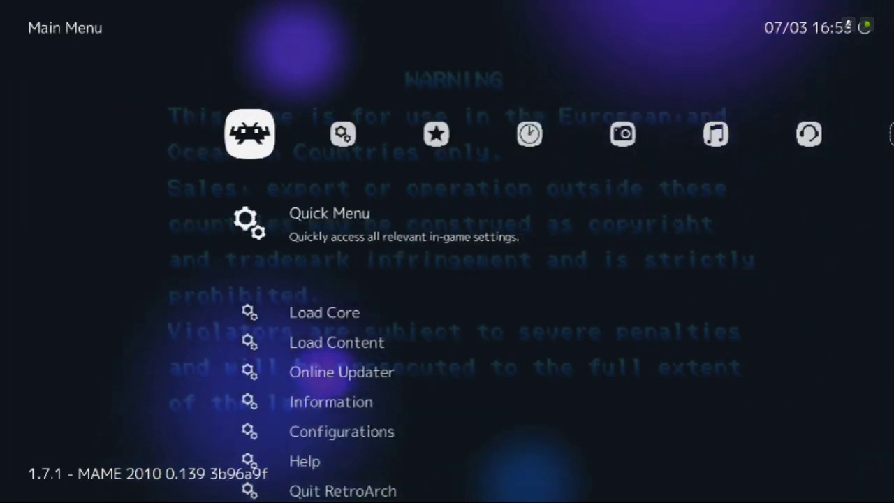
key(Down)
key(Down)
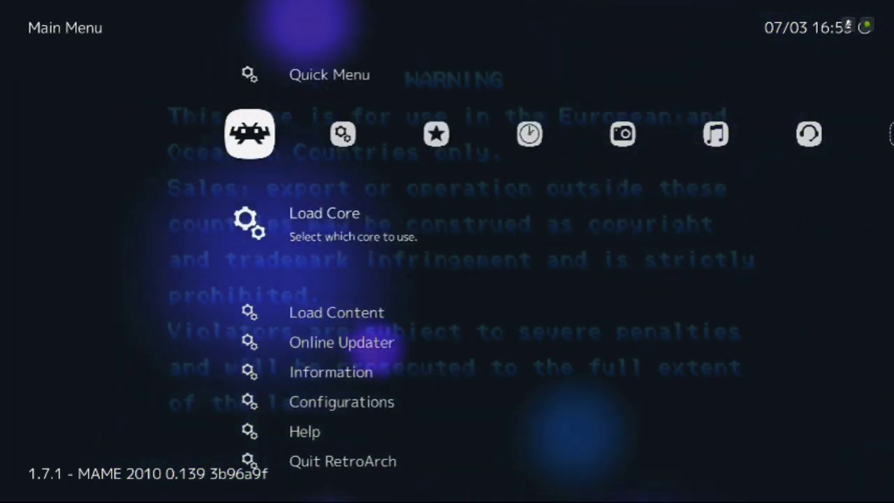
- Open the User 1 binds within RetroArch's Input settings
key(Right)
key(Down)
key(Down)
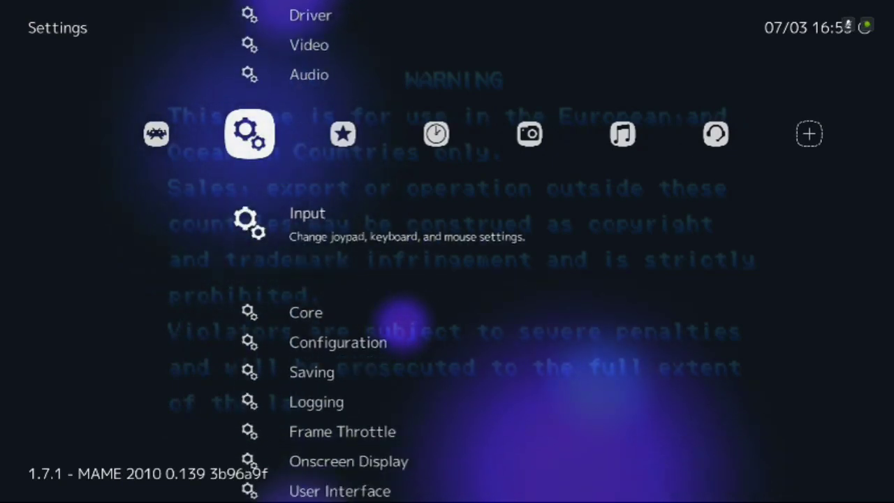
key(Return)
key(Down)
key(Down)
key(Down)
key(Down)
key(Down)
key(Down)
key(Down)
key(Down)
key(Down)
key(Down)
key(Down)
key(Down)
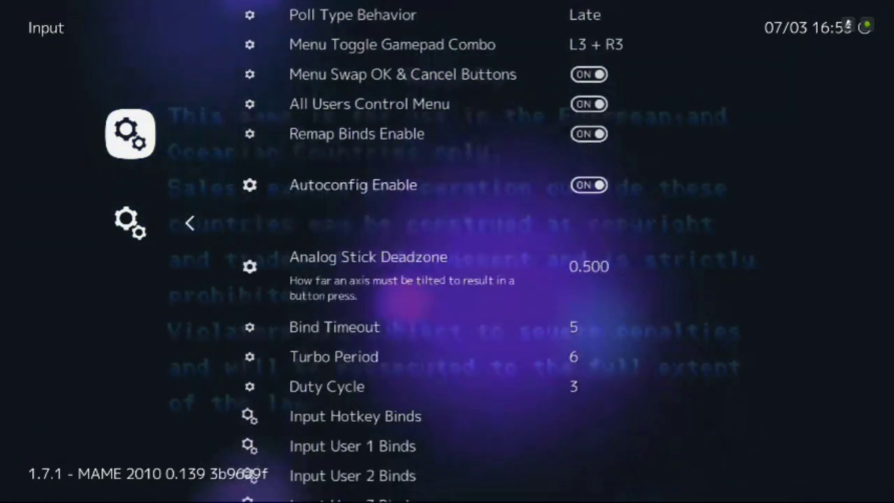
key(Down)
key(Return)
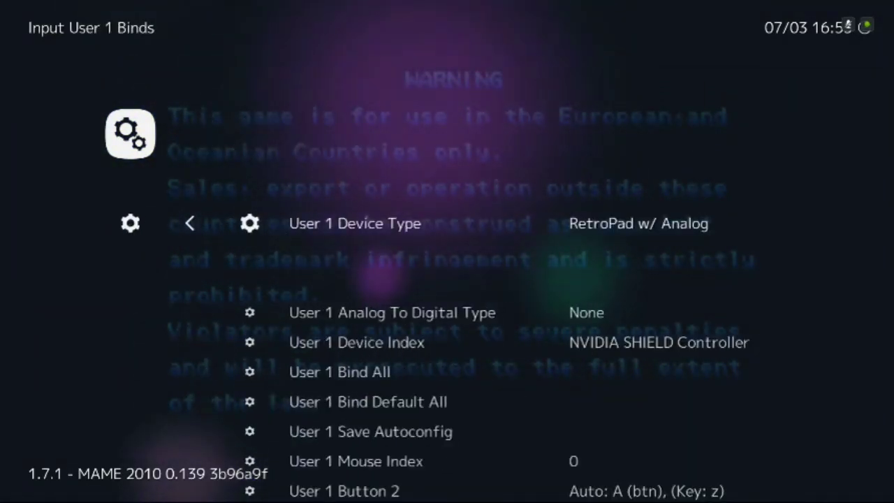
- Rebind User 1 Insert Coin to the controller's +7 axis and go back to the Settings list
key(Down)
key(Down)
key(Down)
key(Down)
key(Down)
key(Down)
key(Down)
key(Down)
key(Down)
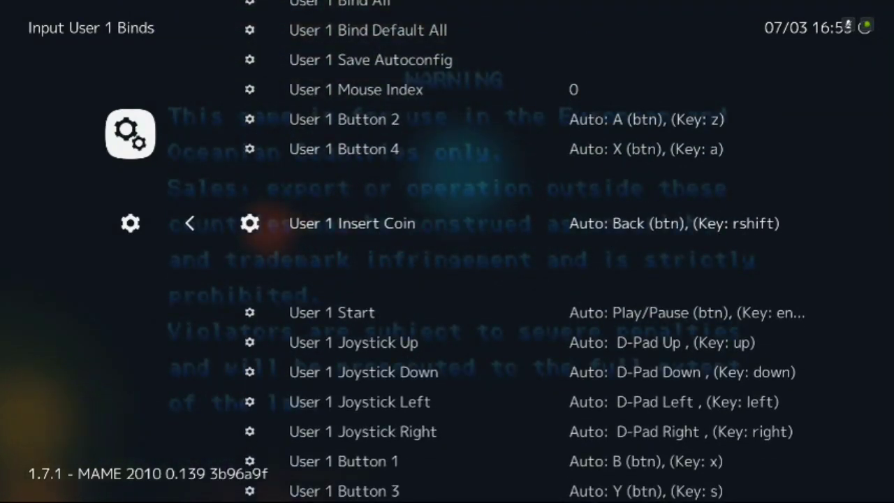
key(Return)
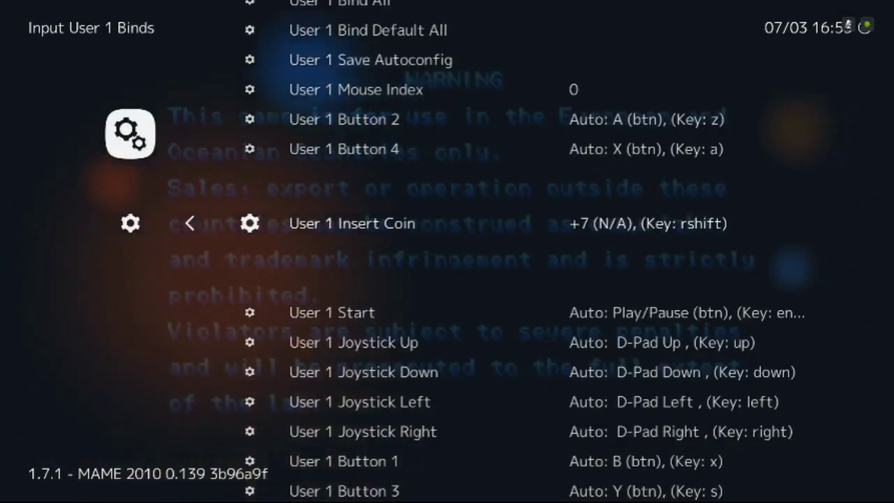
key(BackSpace)
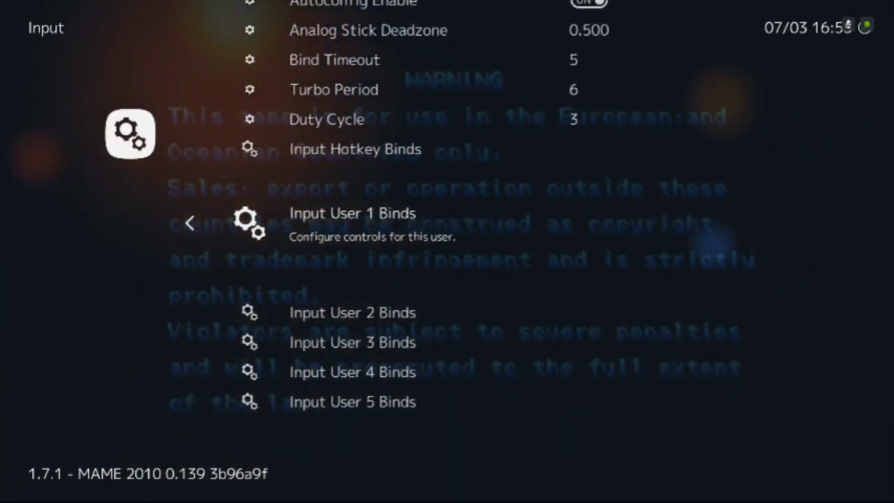
key(Up)
key(Up)
key(Up)
key(Up)
key(Up)
key(Up)
key(Up)
key(Up)
key(BackSpace)
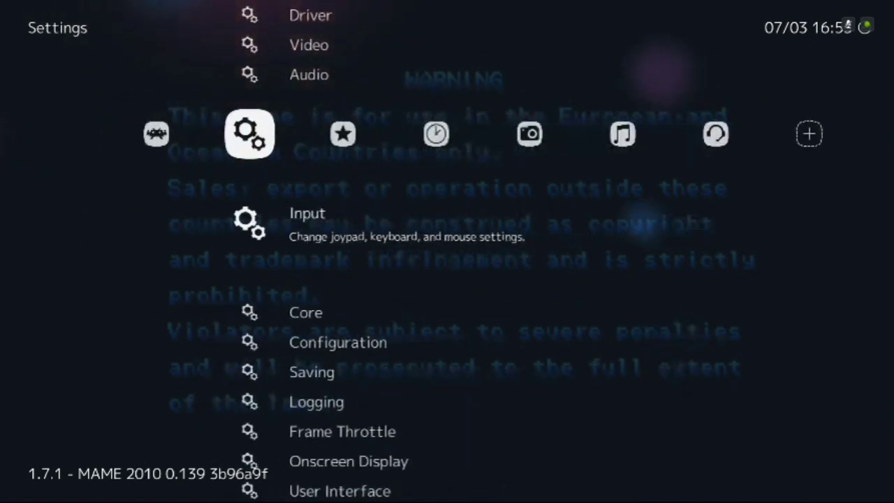
- Save the current configuration, retroarch.cfg, from Configurations and return to the Main Menu
key(Left)
key(Down)
key(Down)
key(Down)
key(Down)
key(Down)
key(Return)
key(Down)
key(Return)
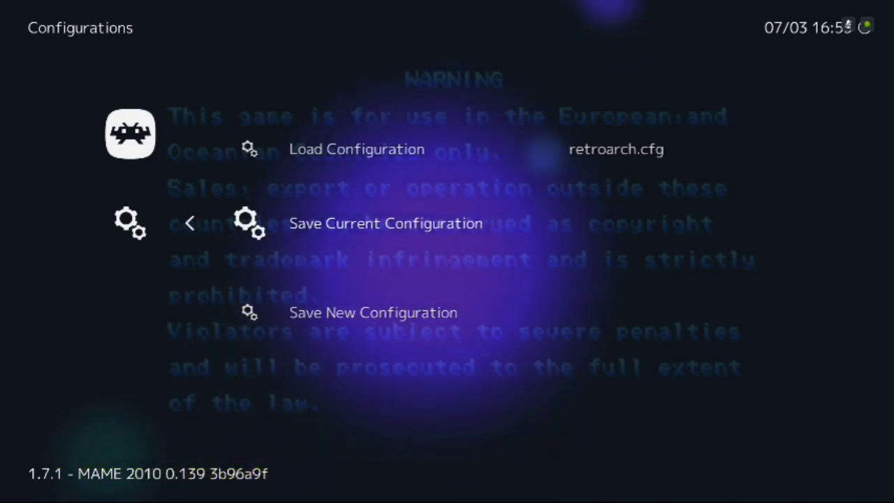
key(BackSpace)
- Look through the Settings categories from Driver down to Configuration
key(Right)
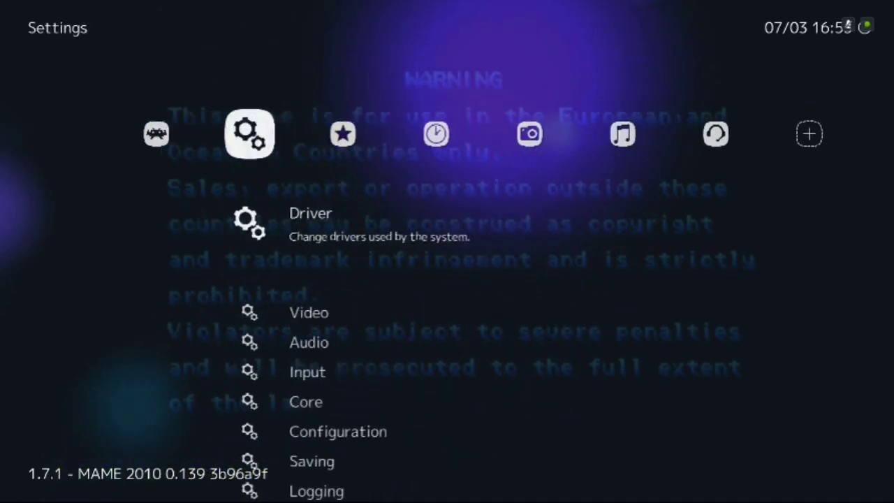
key(Down)
key(Down)
key(Down)
key(Down)
key(Down)
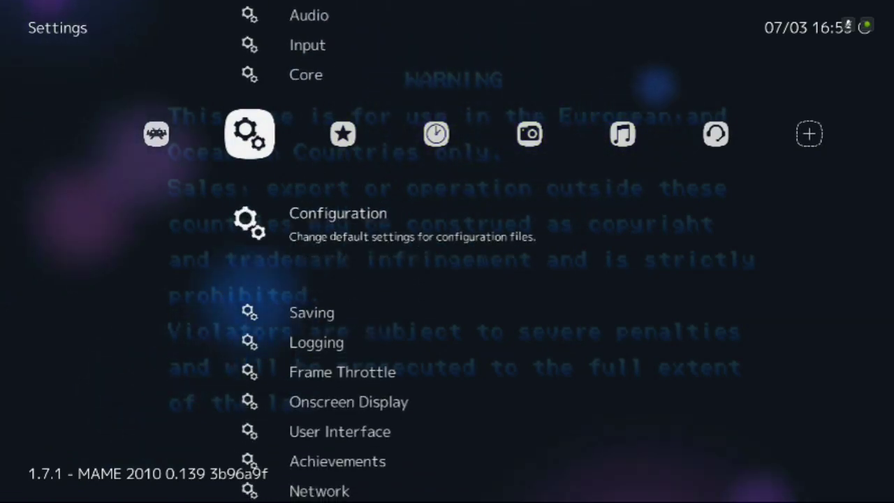
key(Up)
key(Up)
key(Up)
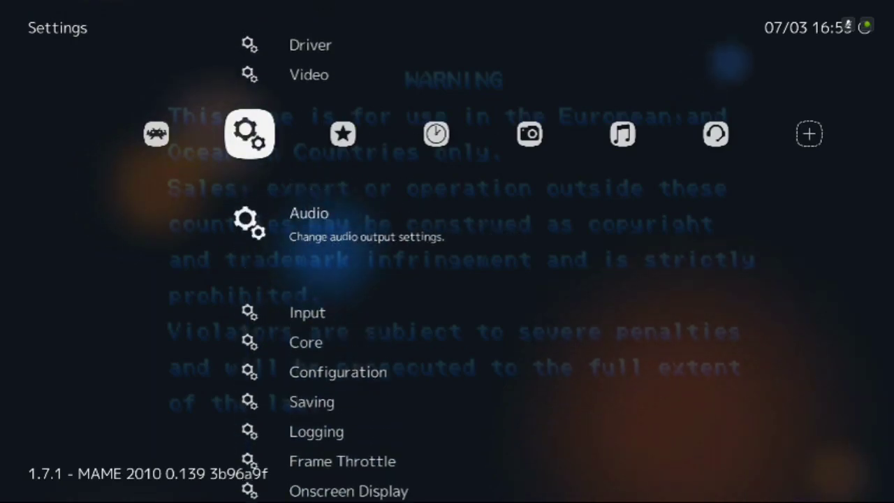
- Resume the running Marvel Super Heroes vs. Street Fighter game from the Quick Menu
key(Left)
key(Return)
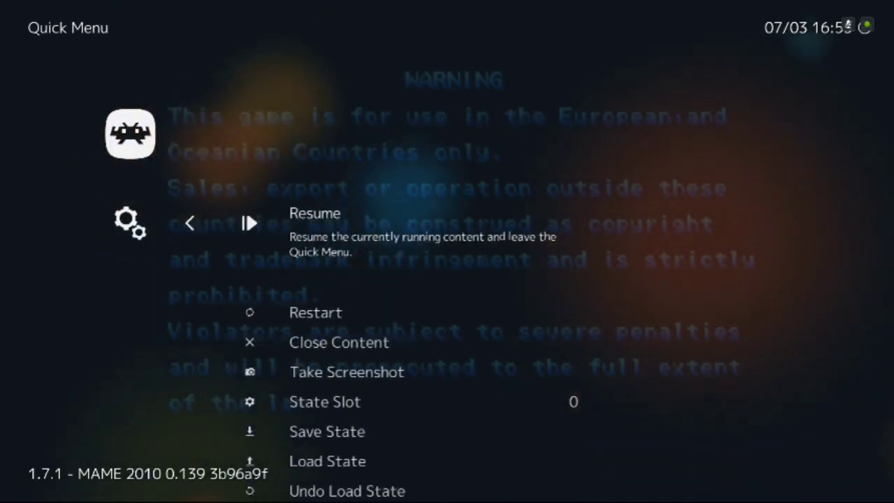
key(Return)
- Insert several coins with the newly bound control and start a player 1 game
key(shift)
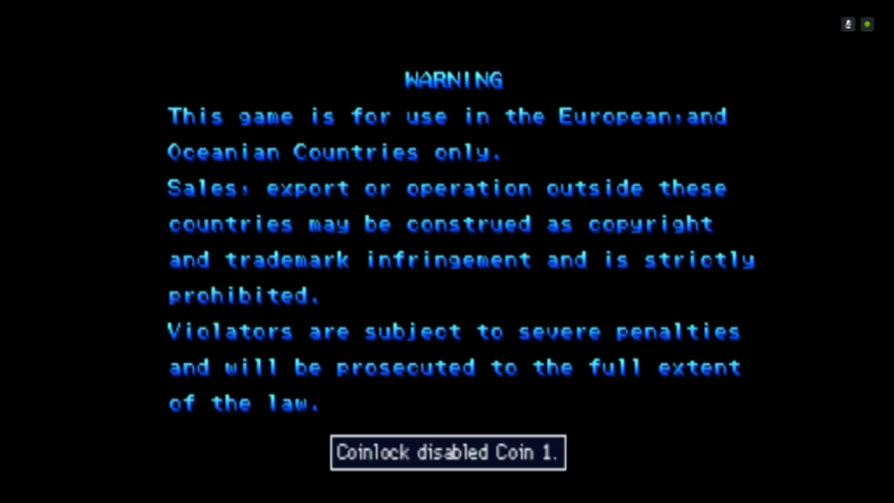
key(shift)
key(shift)
key(shift)
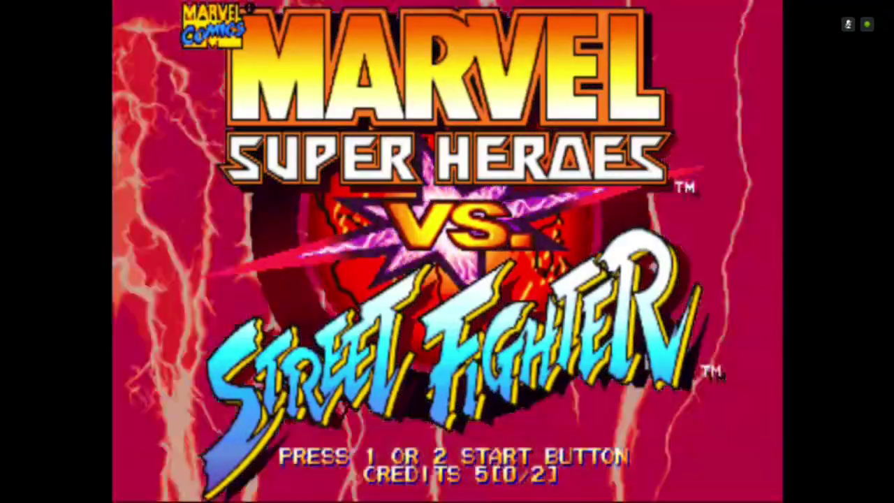
key(shift)
key(shift)
key(shift)
key(shift)
key(shift)
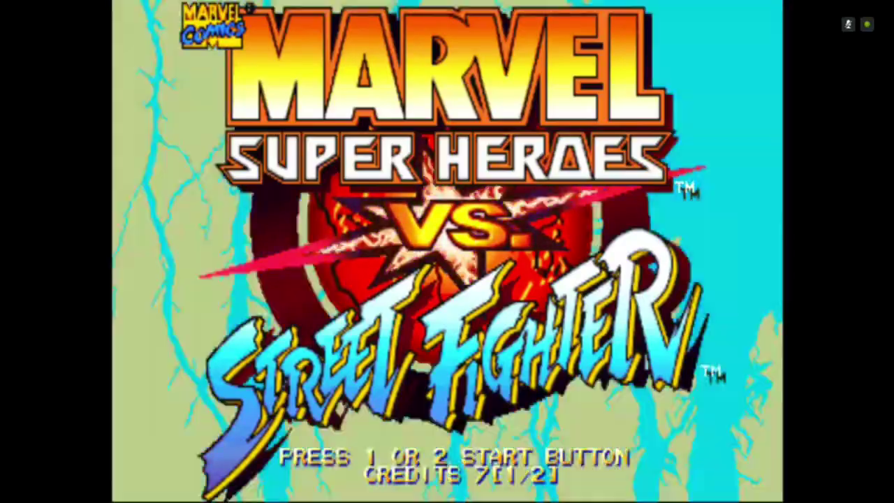
key(Return)
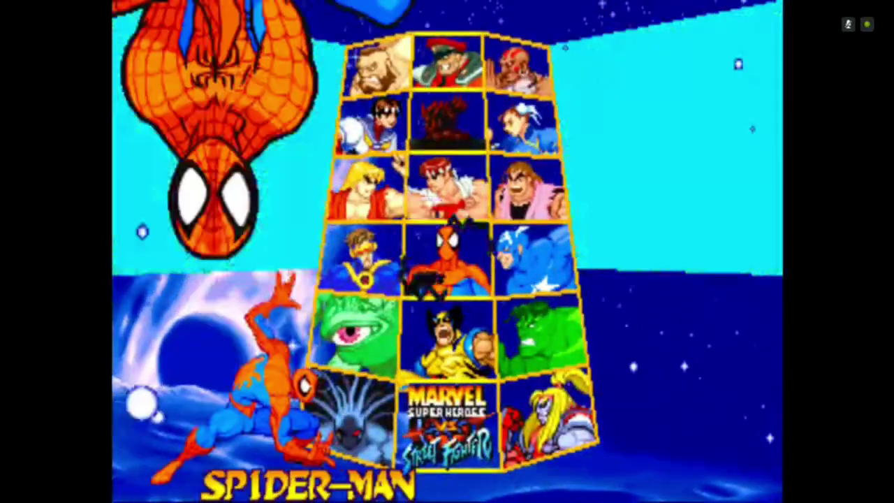